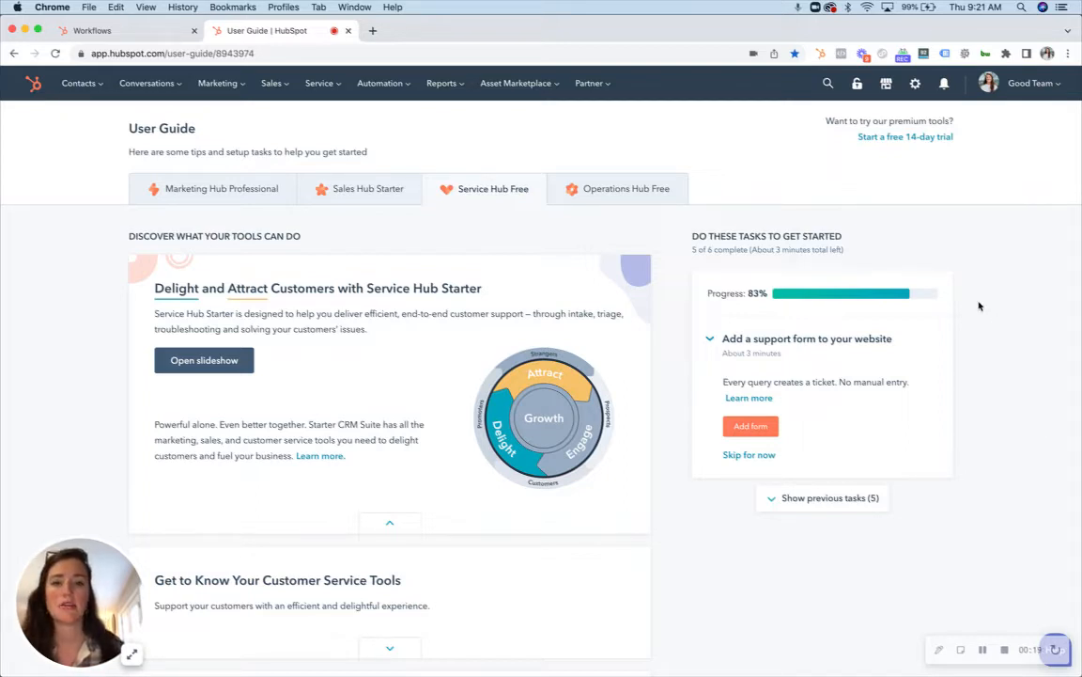
# Step: Open the account settings and show the connected apps under integrations
pyautogui.click(917, 85)
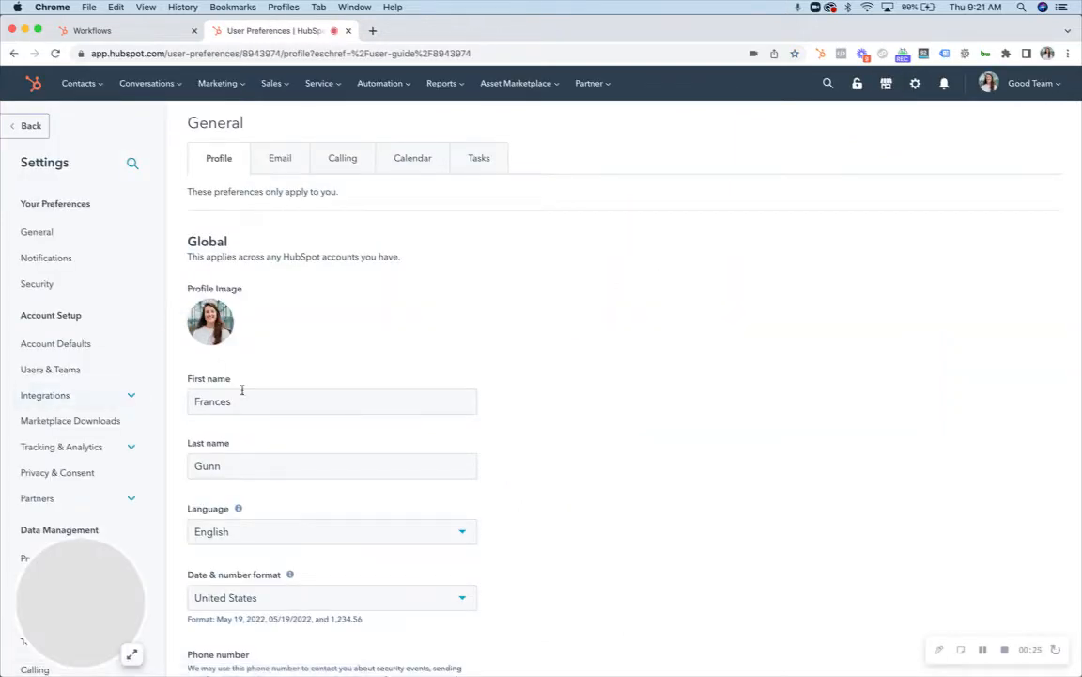
pyautogui.click(94, 396)
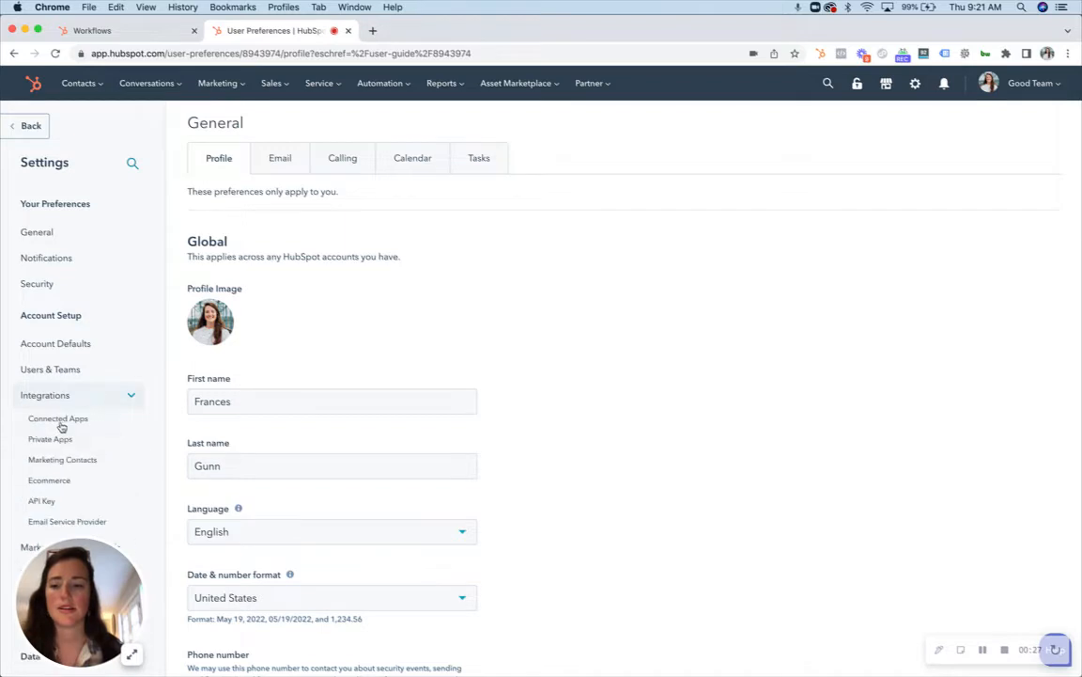
pyautogui.click(49, 420)
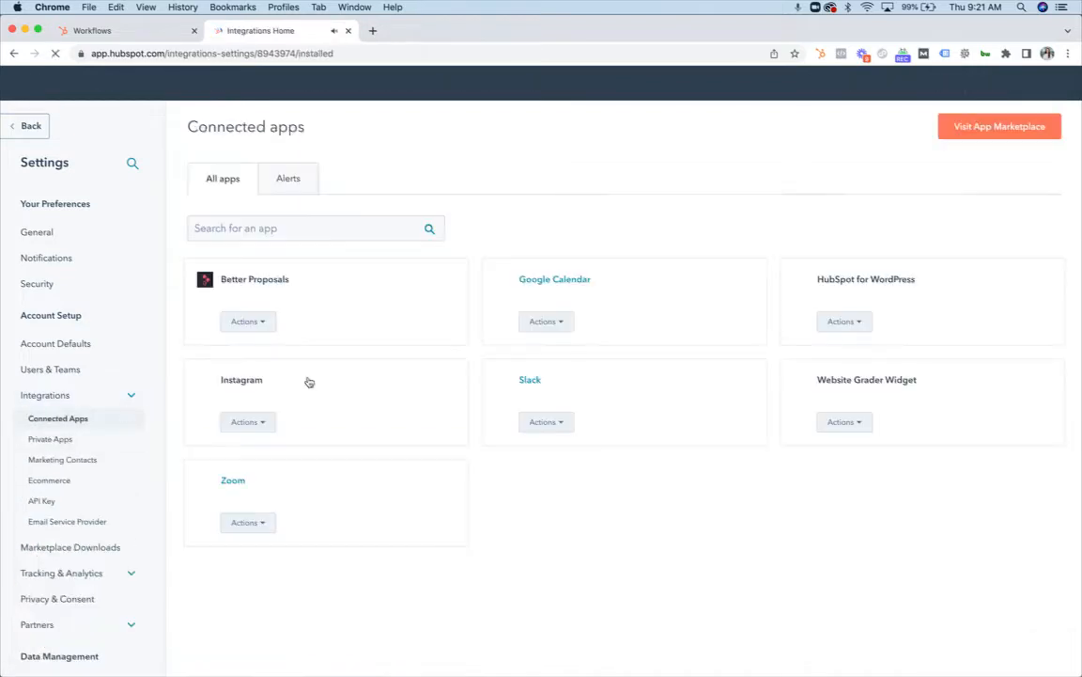
# Step: Search the HubSpot App Marketplace for "slack" and open the listing of the Slack app by HubSpot
pyautogui.click(991, 129)
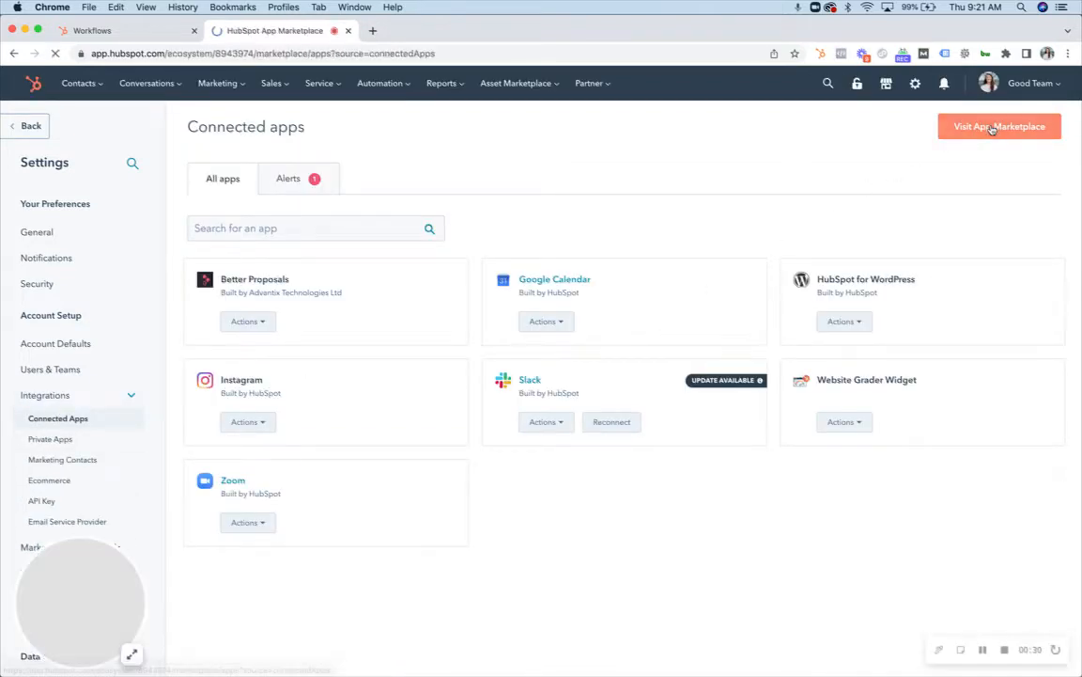
pyautogui.click(532, 223)
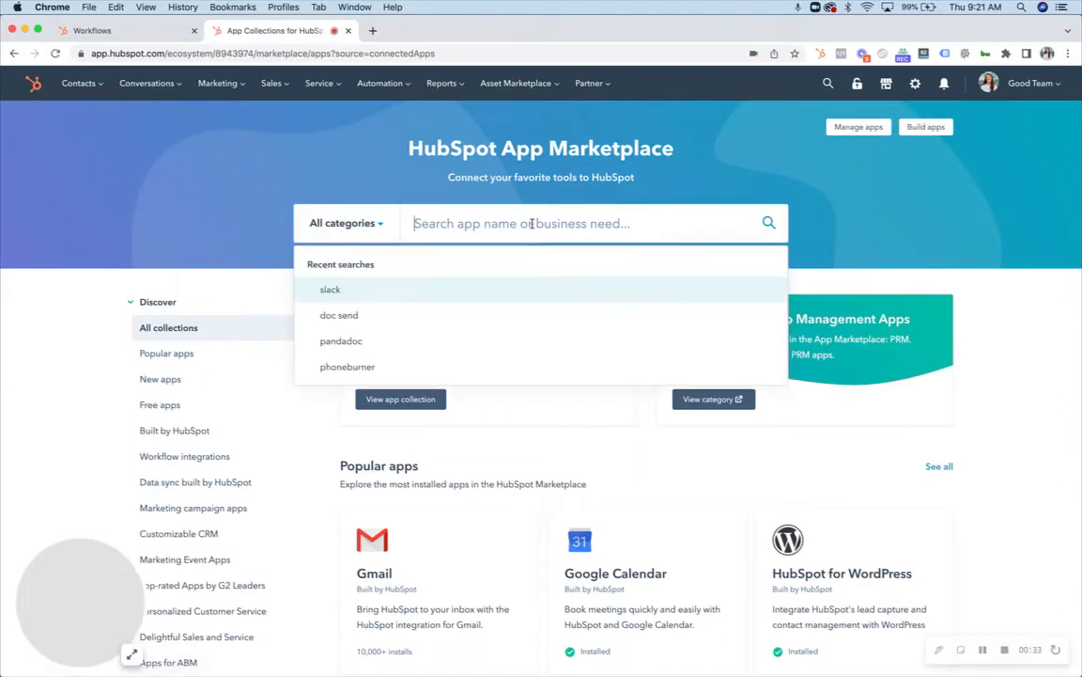
pyautogui.write('slack')
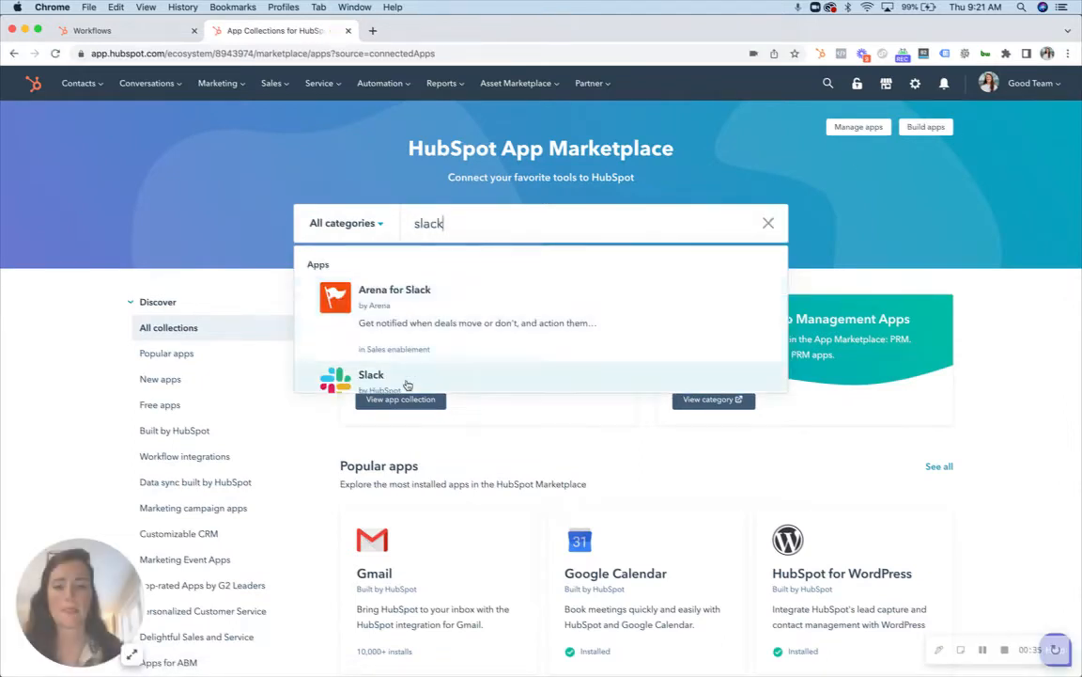
pyautogui.click(406, 385)
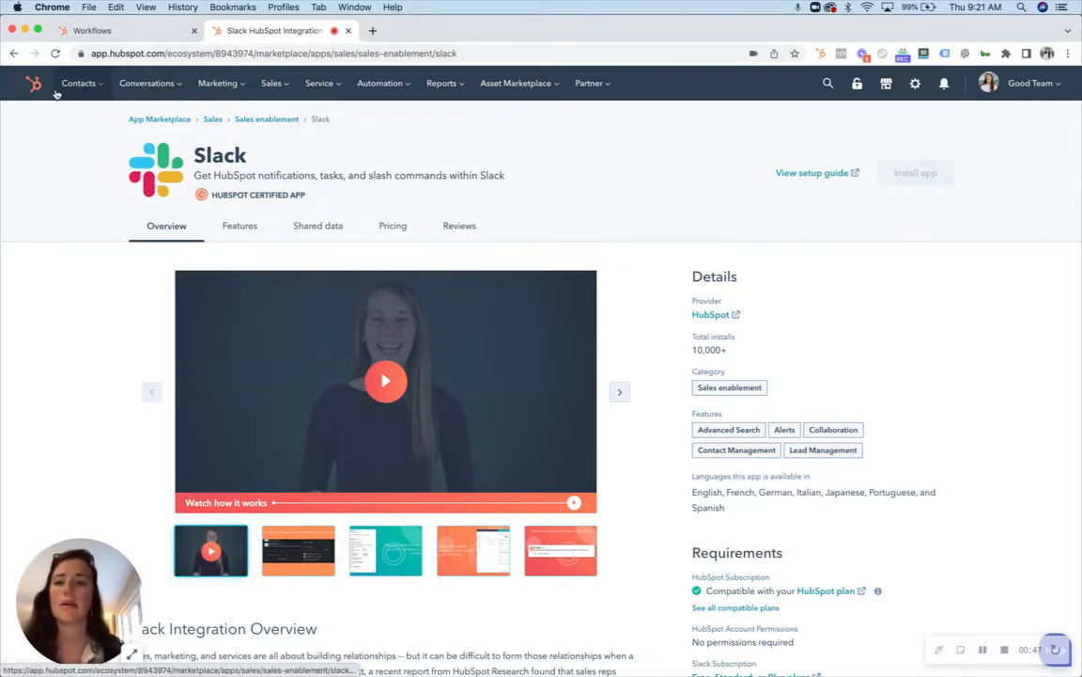
# Step: Return from the Slack listing to the connected apps, and close that page to get back to Workflows
pyautogui.click(13, 54)
pyautogui.click(13, 53)
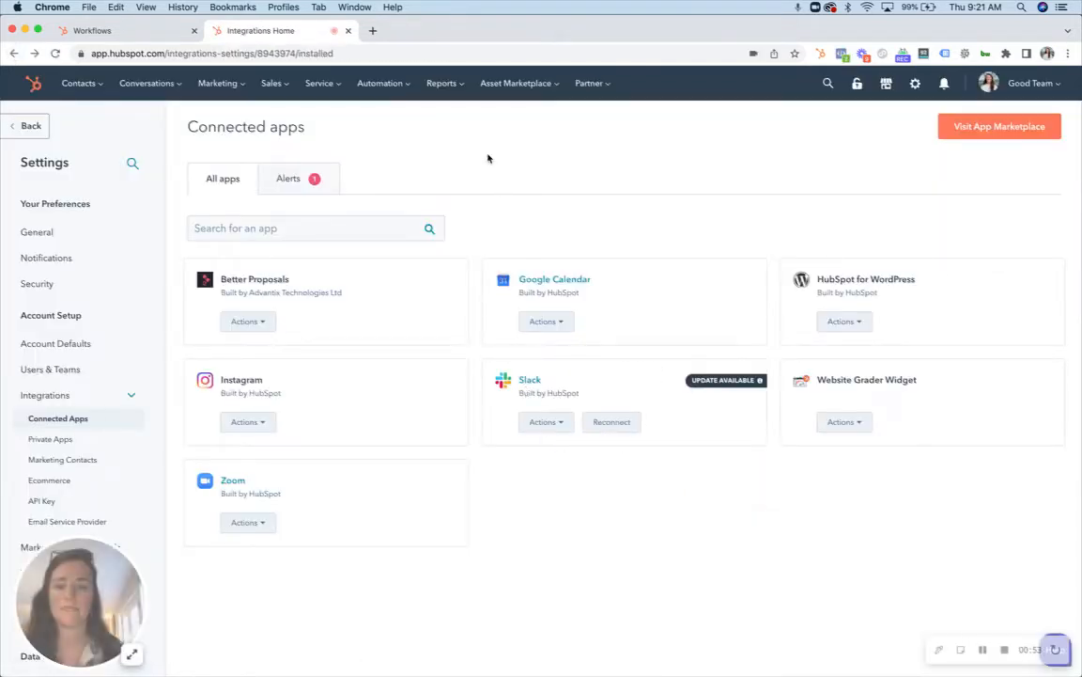
pyautogui.click(347, 30)
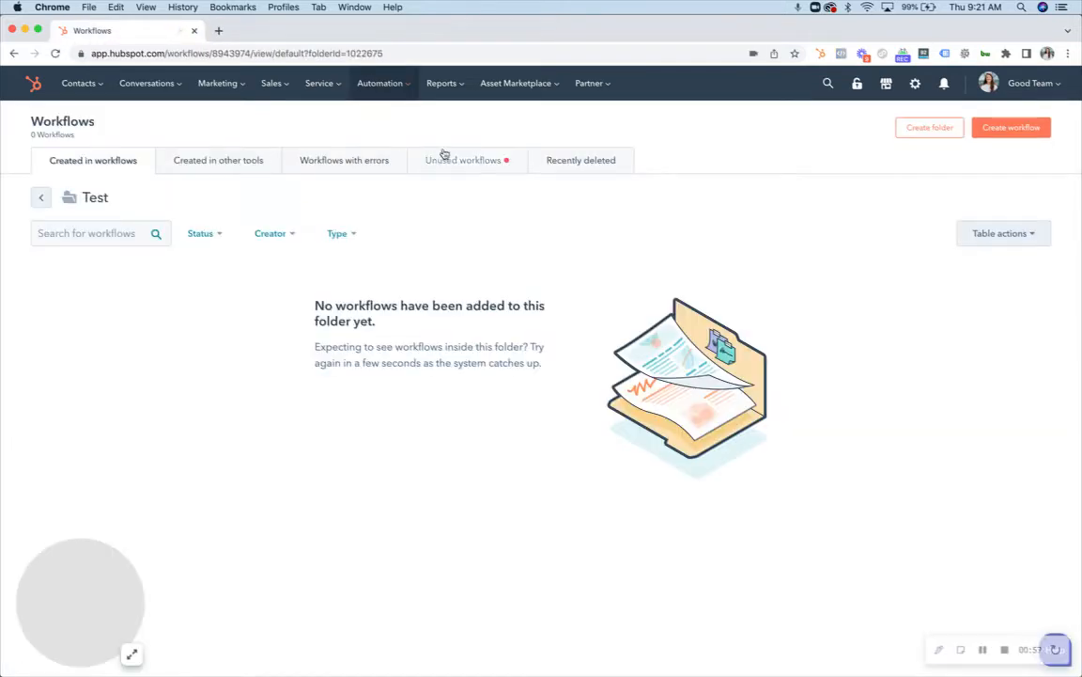
# Step: Create a blank contact-based workflow named "Slack Test" in the Test folder
pyautogui.moveTo(397, 86)
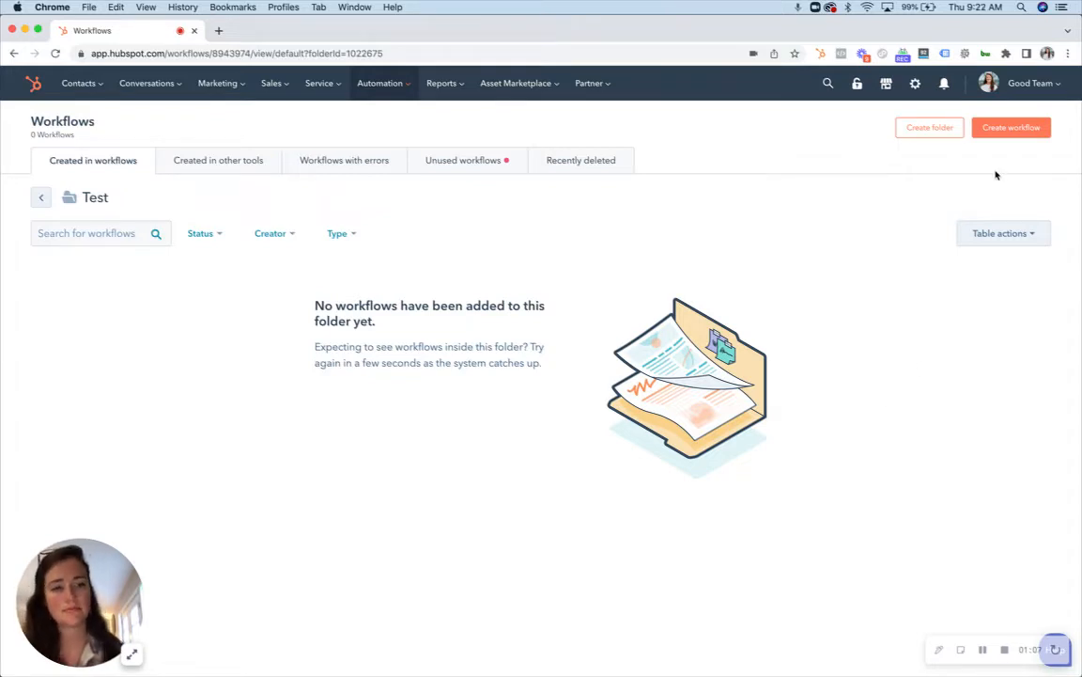
pyautogui.click(1011, 128)
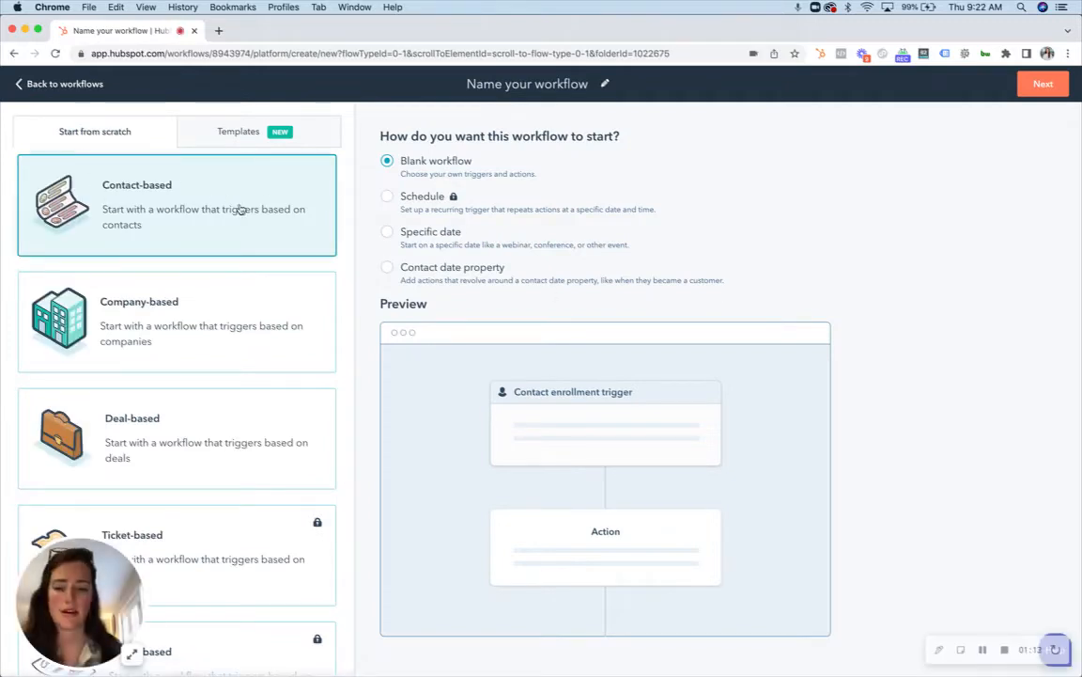
pyautogui.click(524, 84)
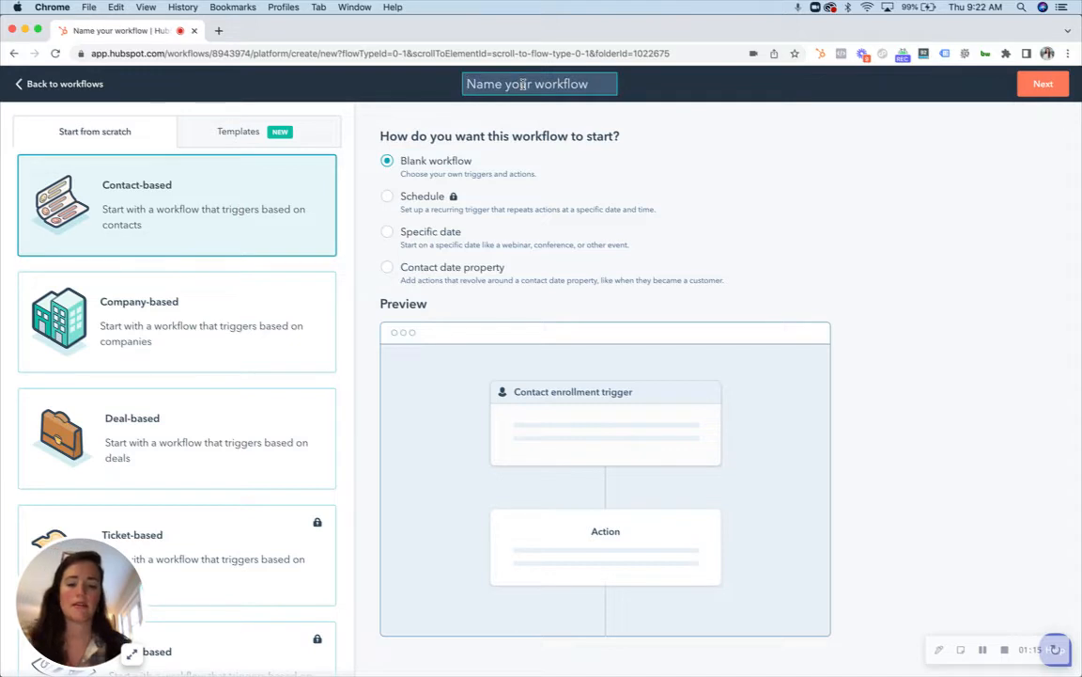
pyautogui.write('Slack Test')
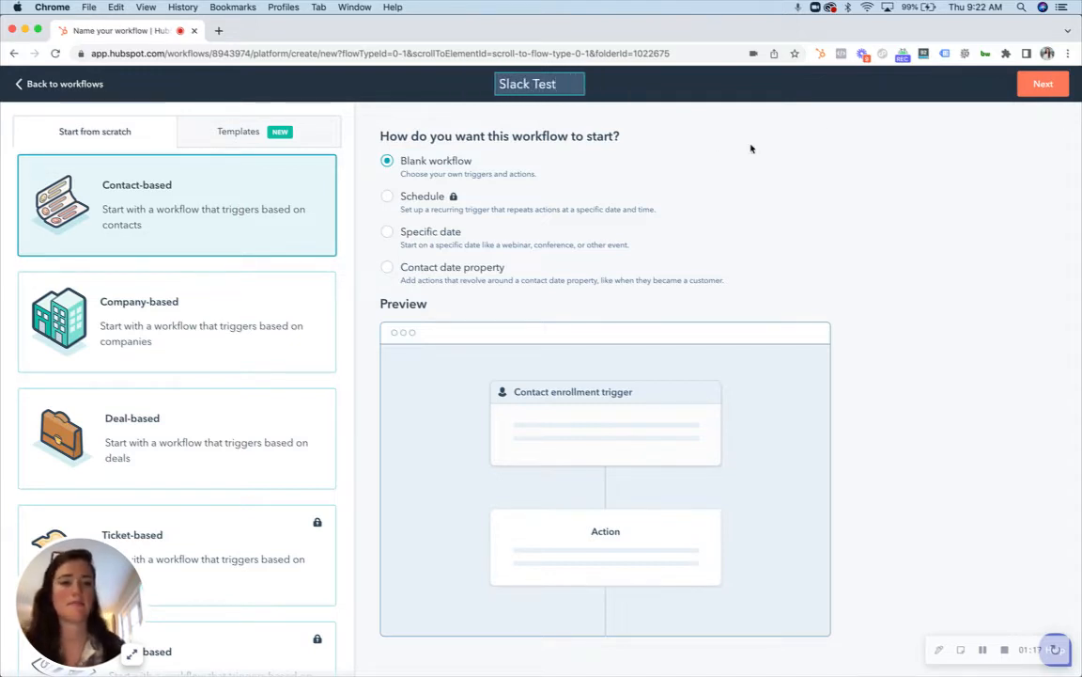
pyautogui.press('Return')
pyautogui.click(1045, 87)
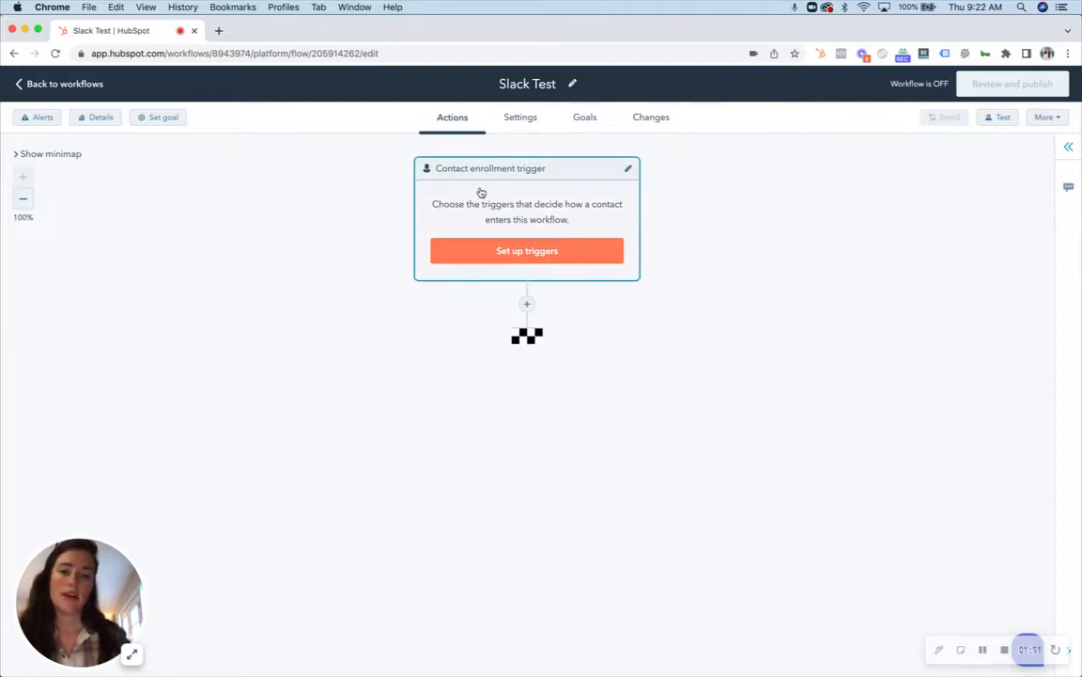
# Step: Set the enrollment trigger to a form submission where the contact has filled out Contact Us on any page, and save it
pyautogui.click(520, 213)
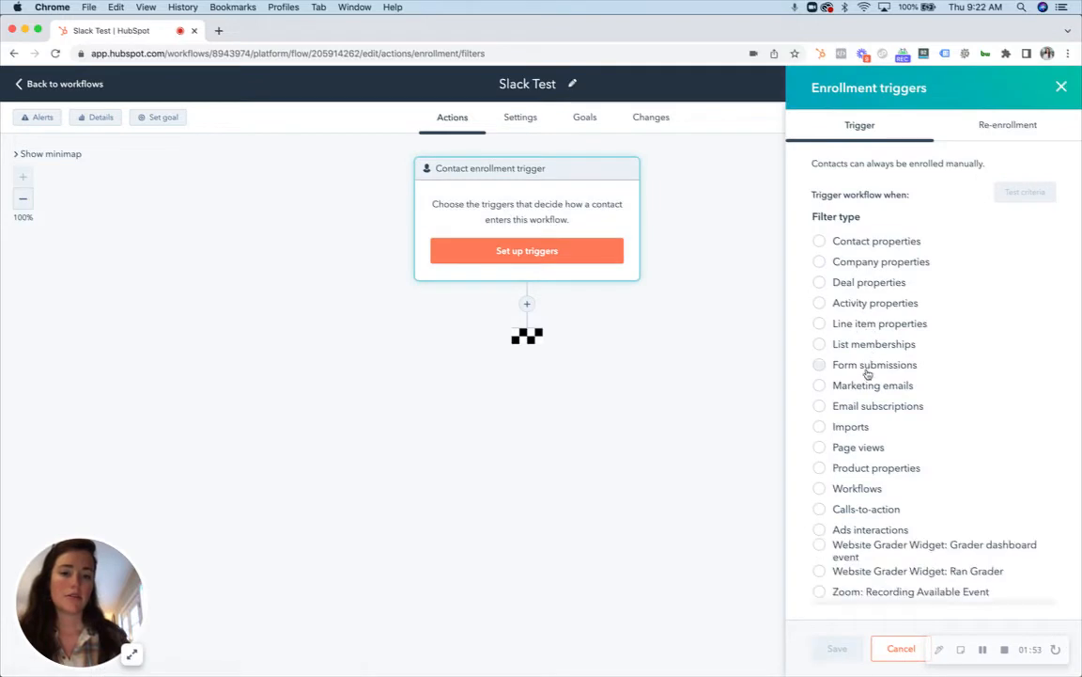
pyautogui.click(870, 365)
pyautogui.click(888, 335)
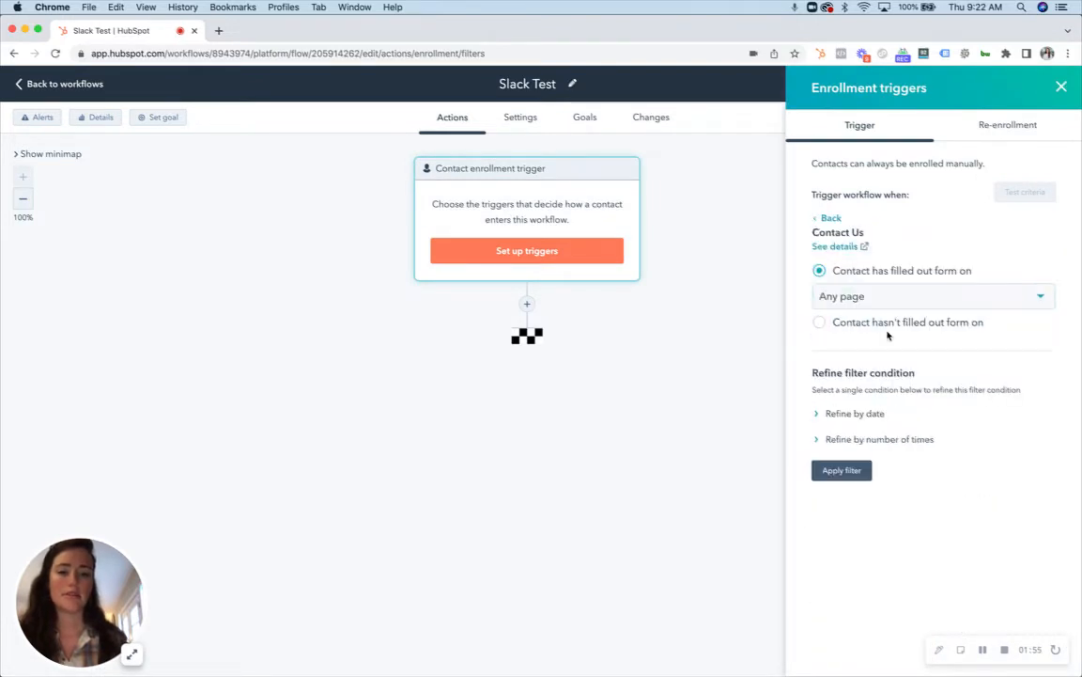
pyautogui.click(841, 470)
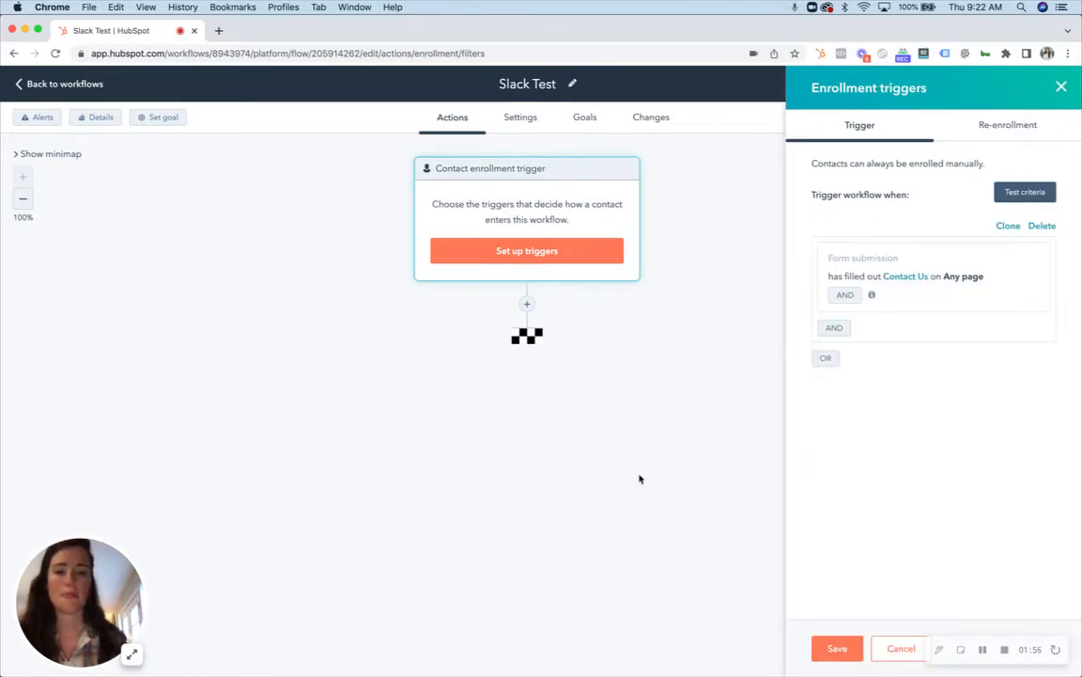
pyautogui.click(835, 648)
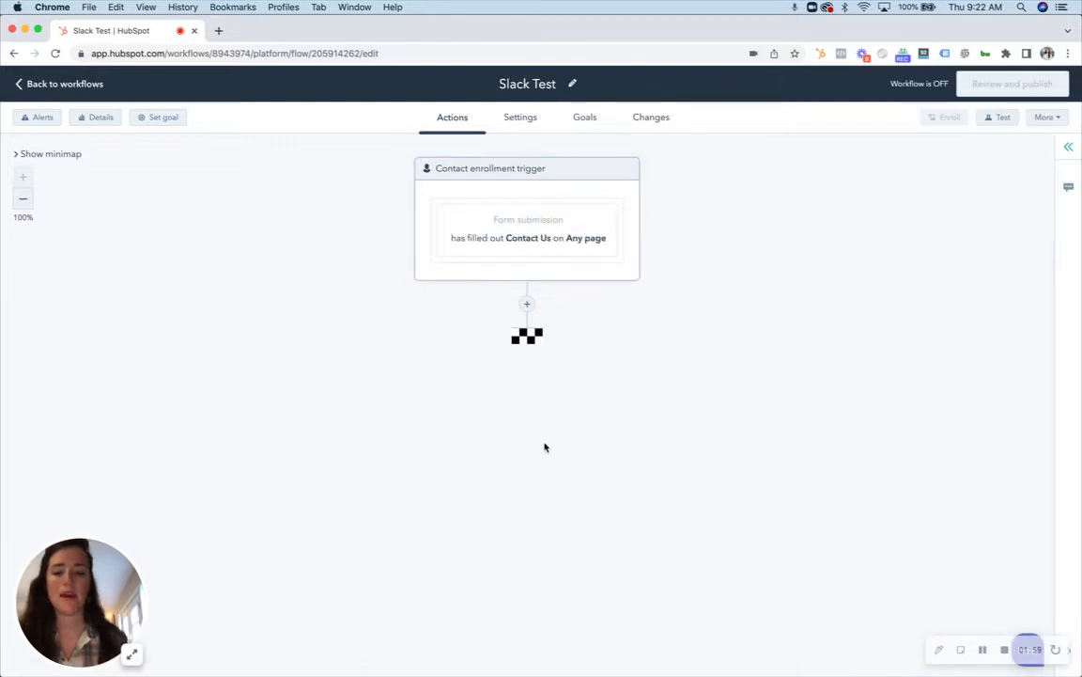
# Step: Add a Send Slack notification action directly after the enrollment trigger
pyautogui.click(527, 303)
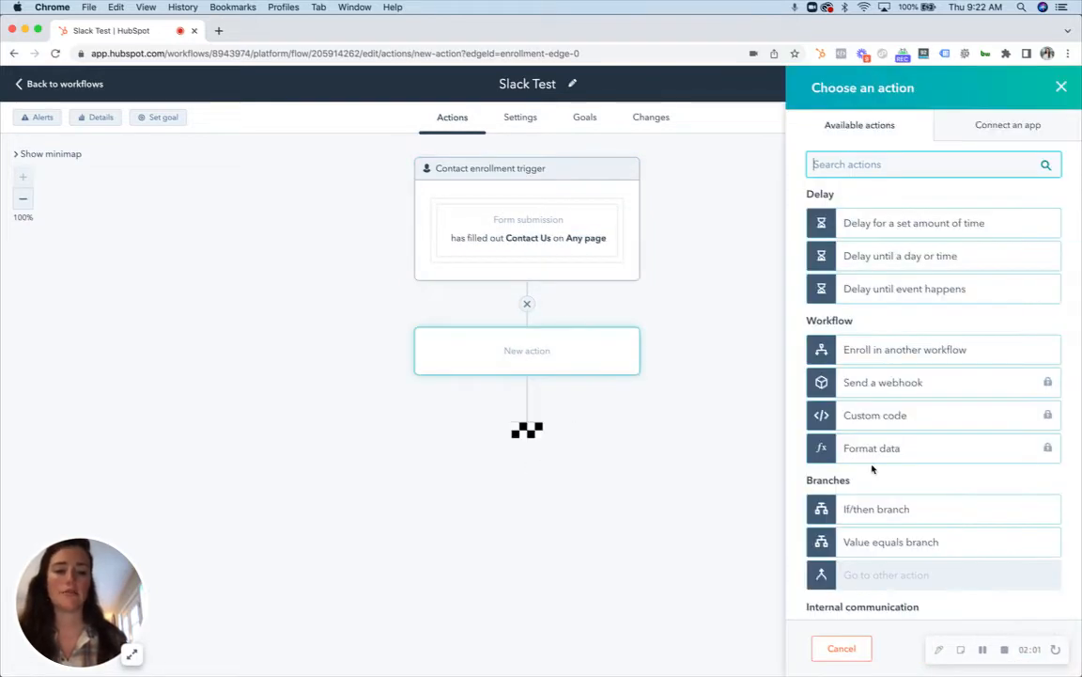
pyautogui.scroll(-10, 872, 466)
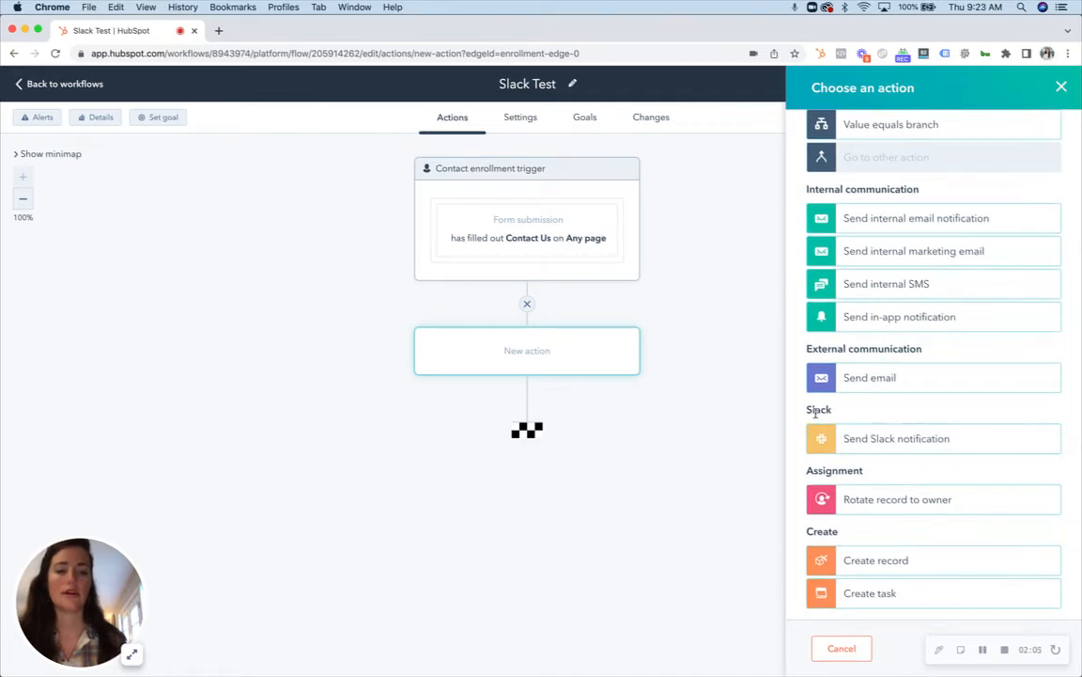
pyautogui.click(900, 440)
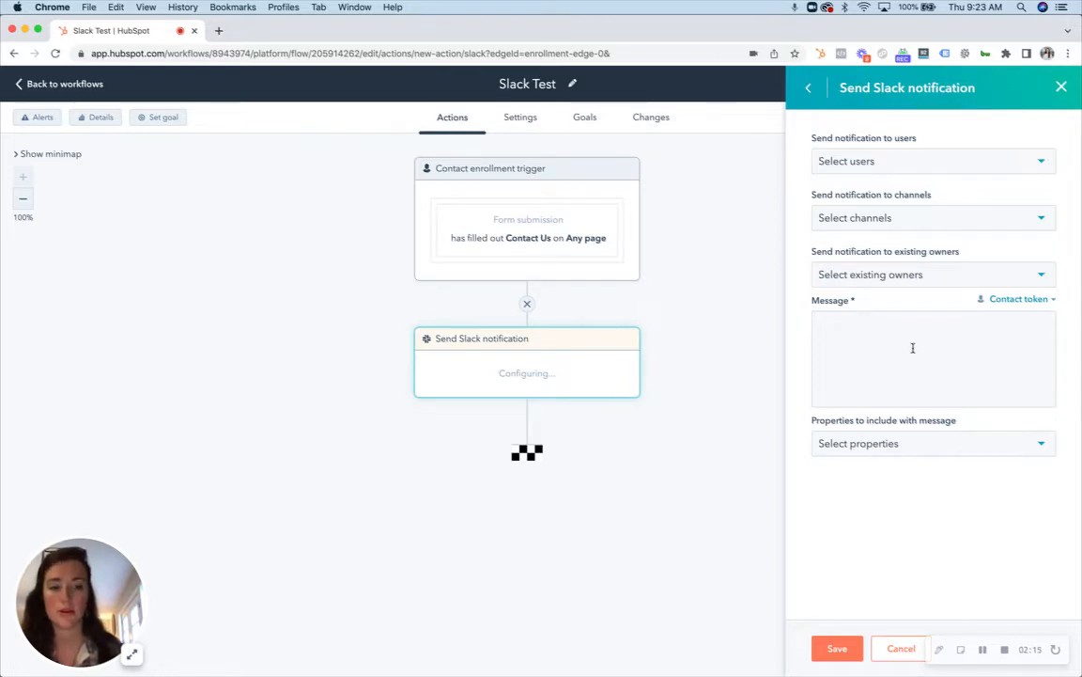
# Step: Look through the Slack users available as notification recipients without selecting any
pyautogui.click(921, 160)
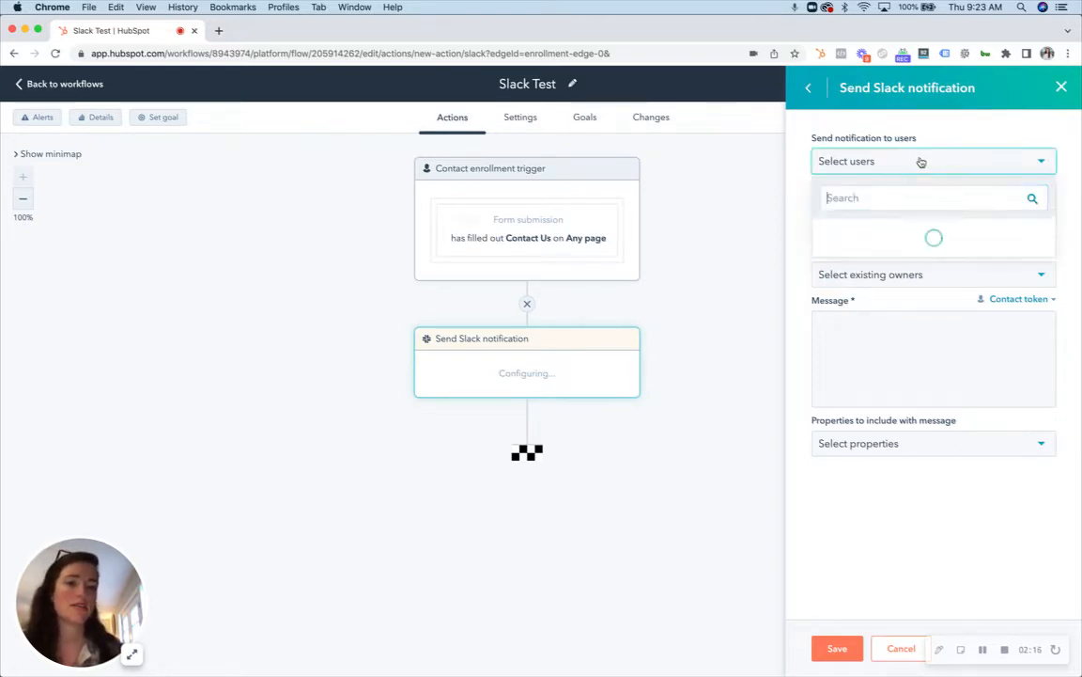
pyautogui.scroll(-1, 926, 247)
pyautogui.scroll(-5, 926, 246)
pyautogui.scroll(5, 922, 226)
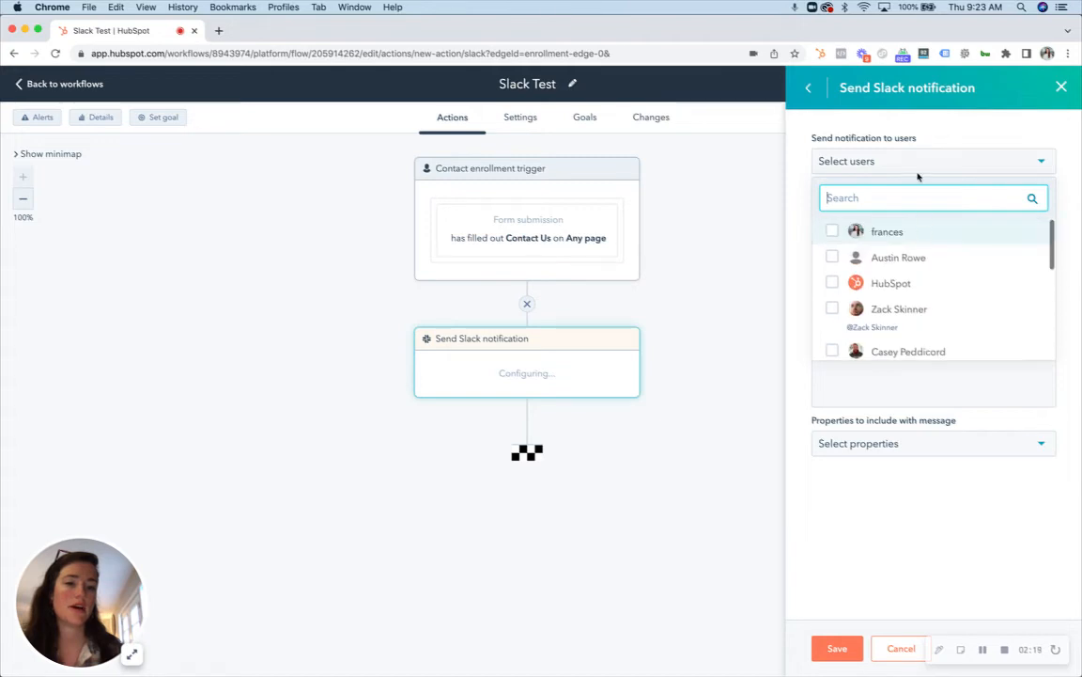
pyautogui.click(917, 169)
# Step: Send the notification to the #goodteam channel and check the existing owner options without selecting one
pyautogui.click(954, 224)
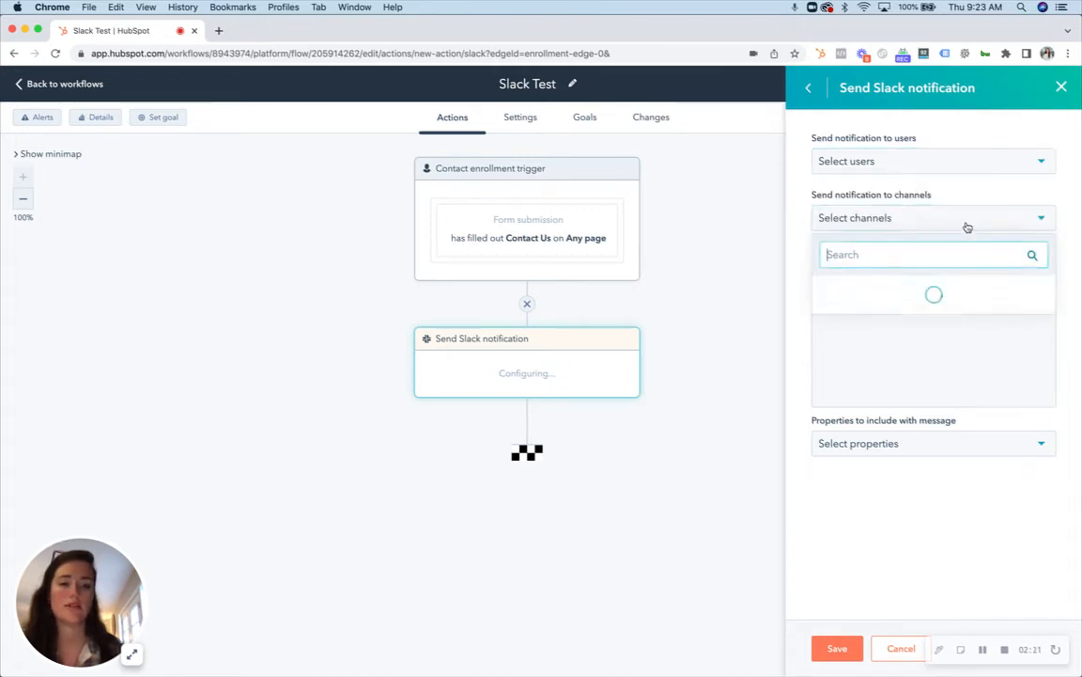
pyautogui.scroll(-1, 940, 349)
pyautogui.scroll(1, 941, 350)
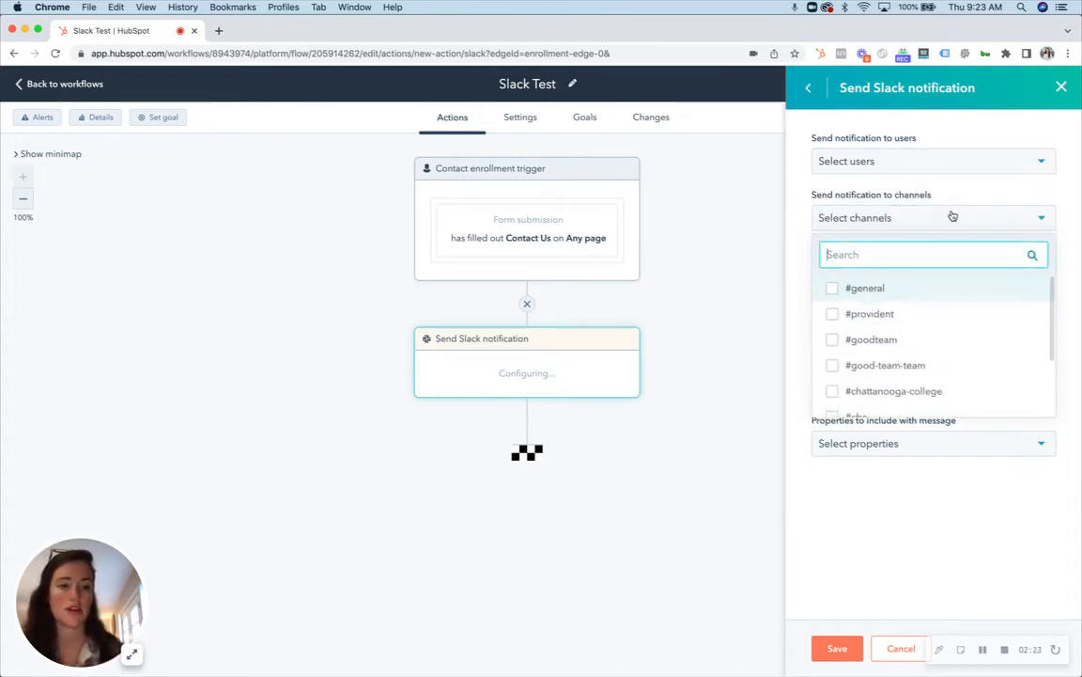
pyautogui.click(880, 342)
pyautogui.click(974, 200)
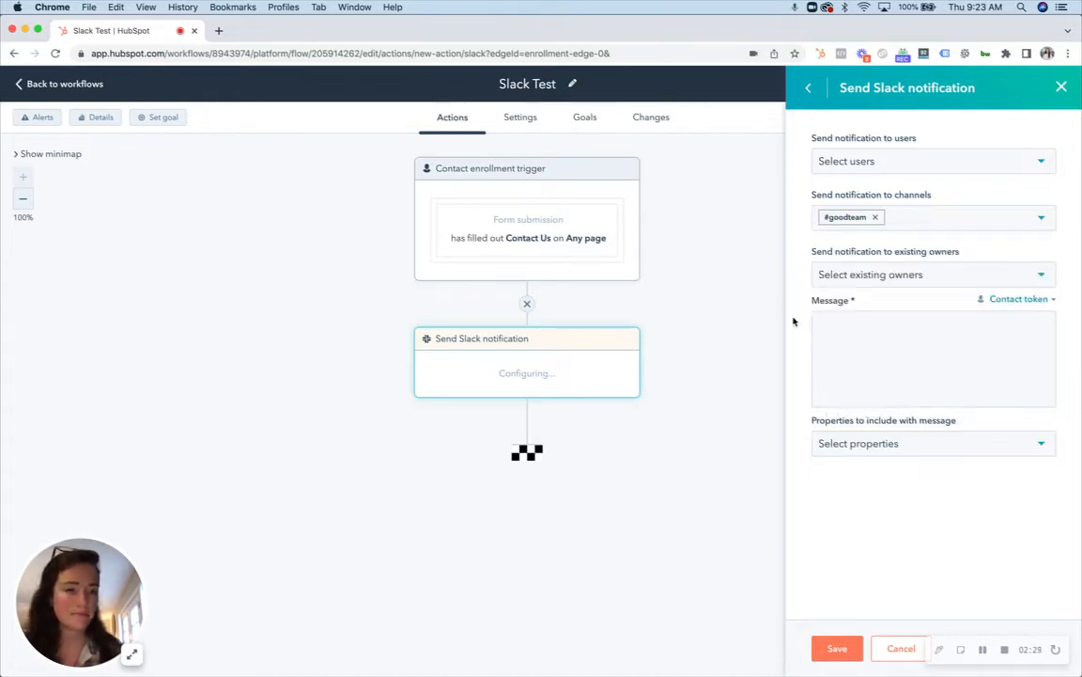
pyautogui.click(858, 276)
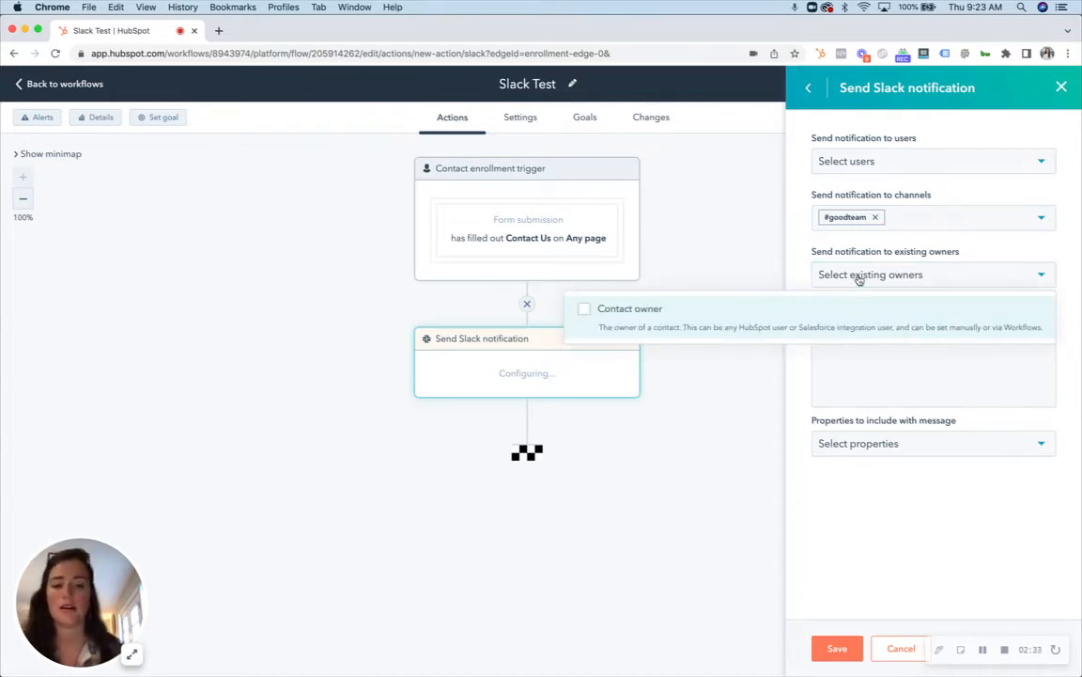
pyautogui.click(858, 279)
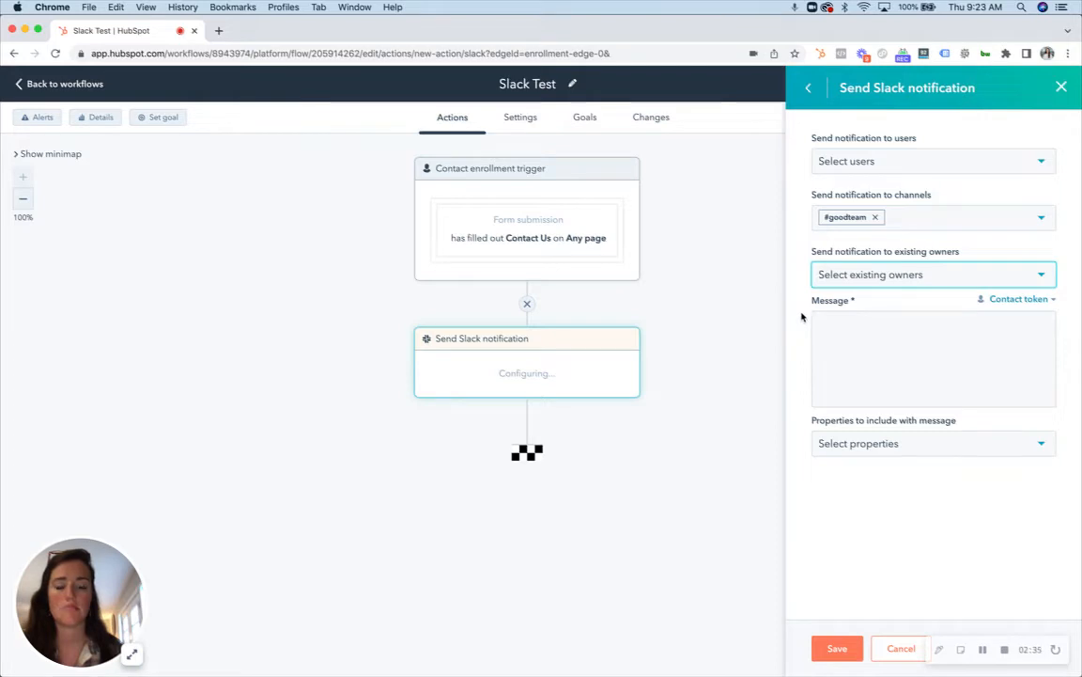
# Step: Insert the contact's First name personalization token into the Slack notification message
pyautogui.click(1016, 327)
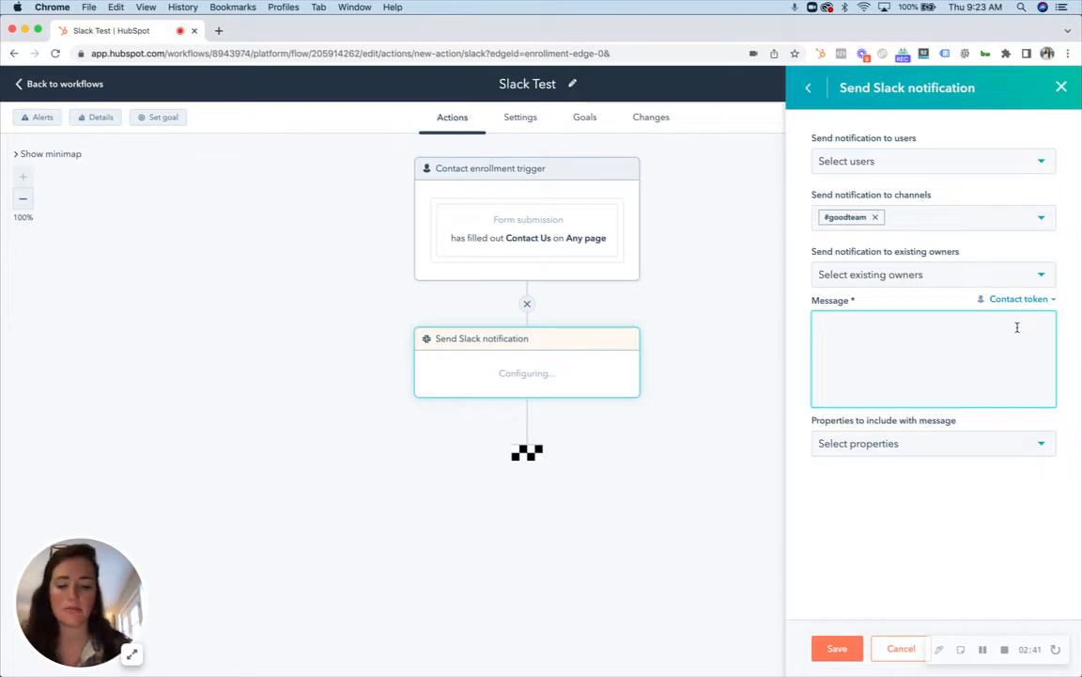
pyautogui.click(1015, 300)
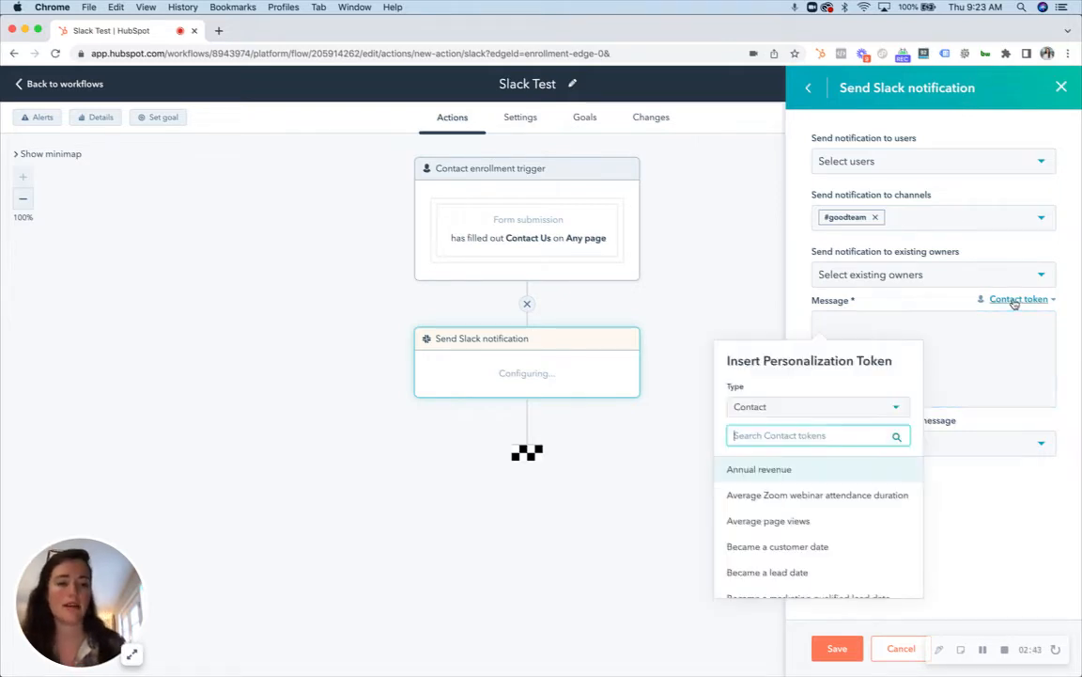
pyautogui.write('first')
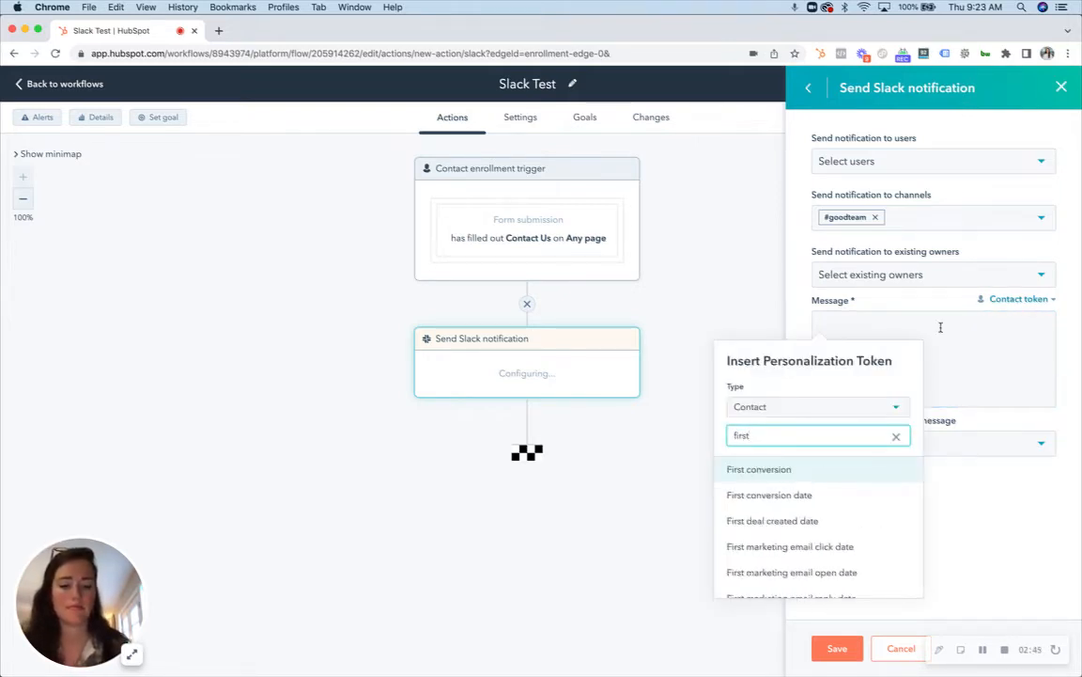
pyautogui.write(' name')
pyautogui.click(791, 474)
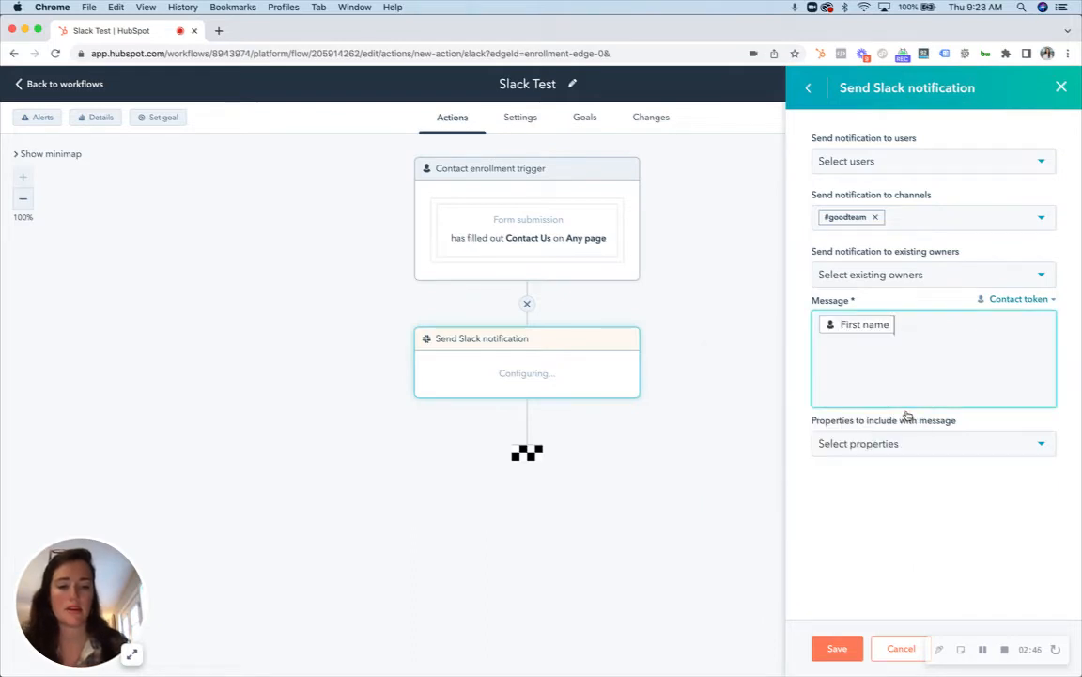
# Step: Add the contact's Last name token after First name in the message, followed by the text "filled out campaign form"
pyautogui.click(1015, 299)
pyautogui.write('last')
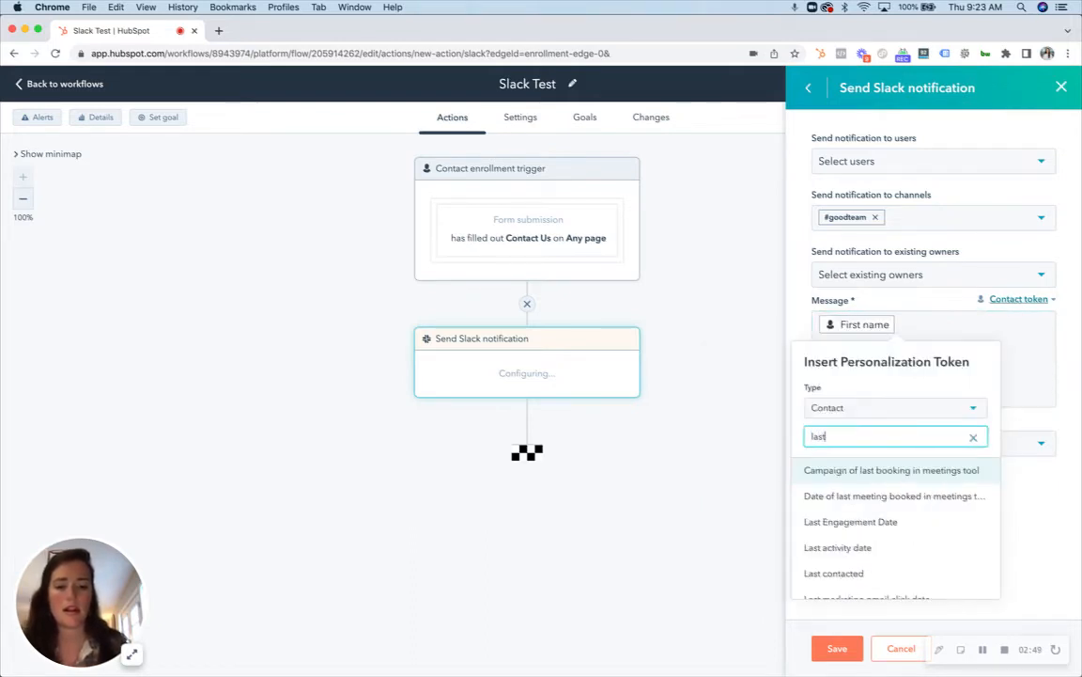
pyautogui.write(' name')
pyautogui.click(870, 473)
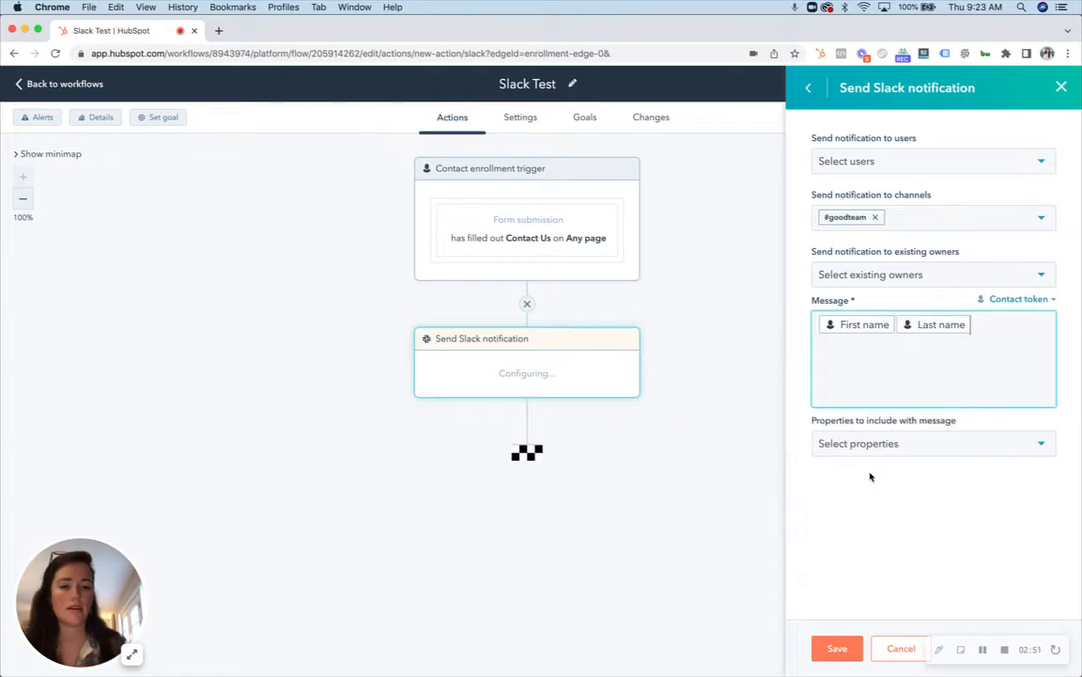
pyautogui.write('filled out')
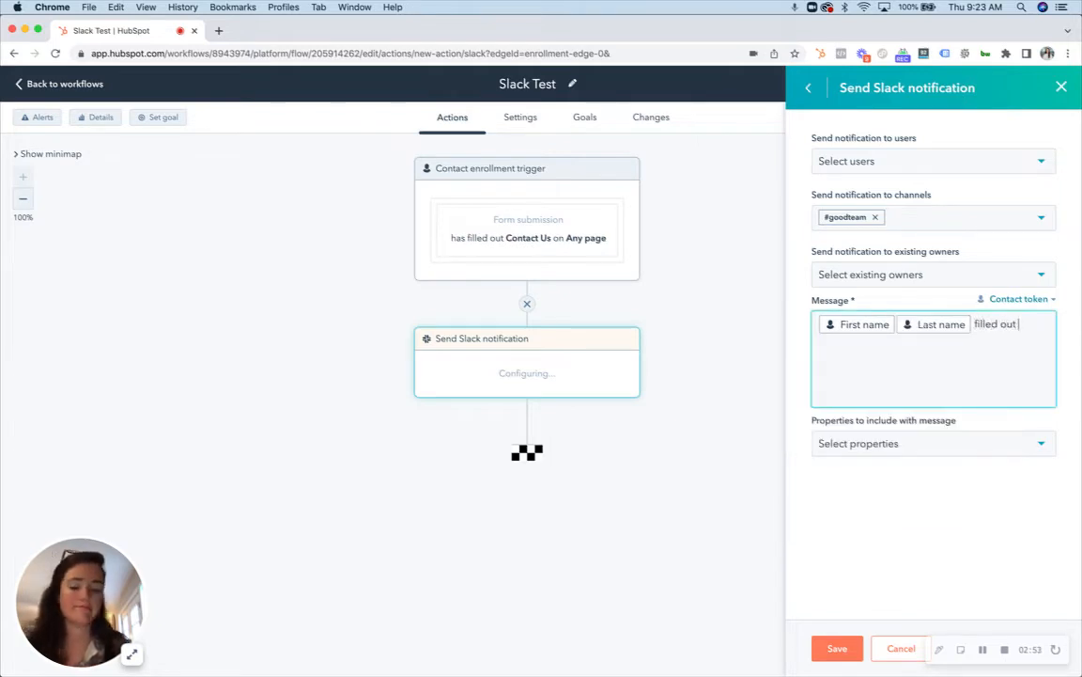
pyautogui.write(' campaign')
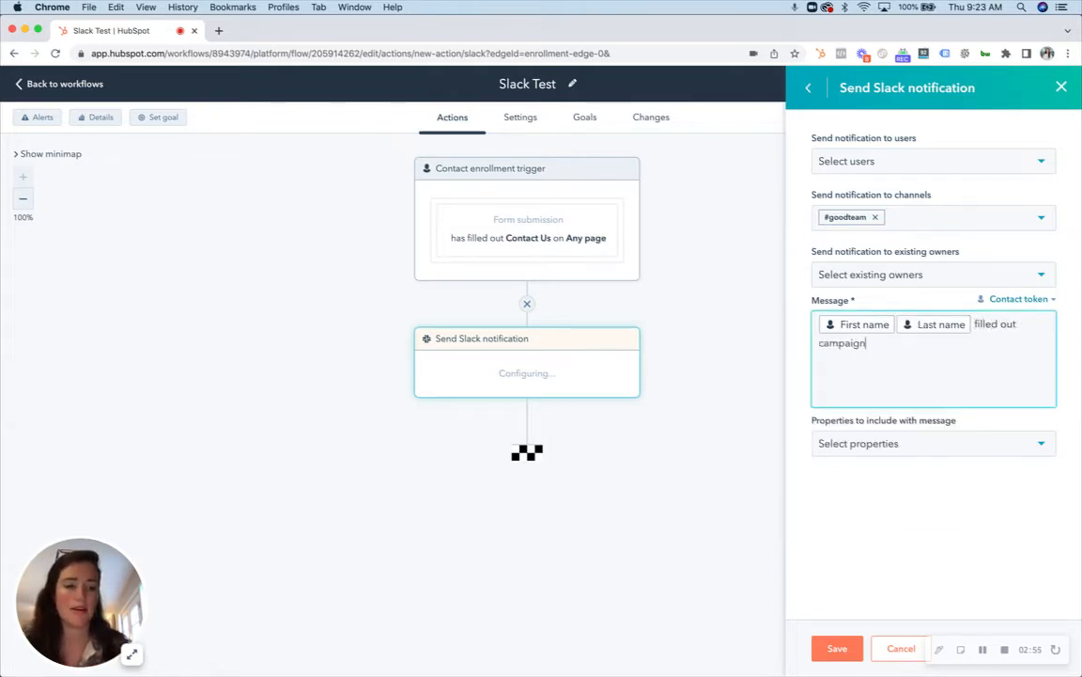
pyautogui.write(' form')
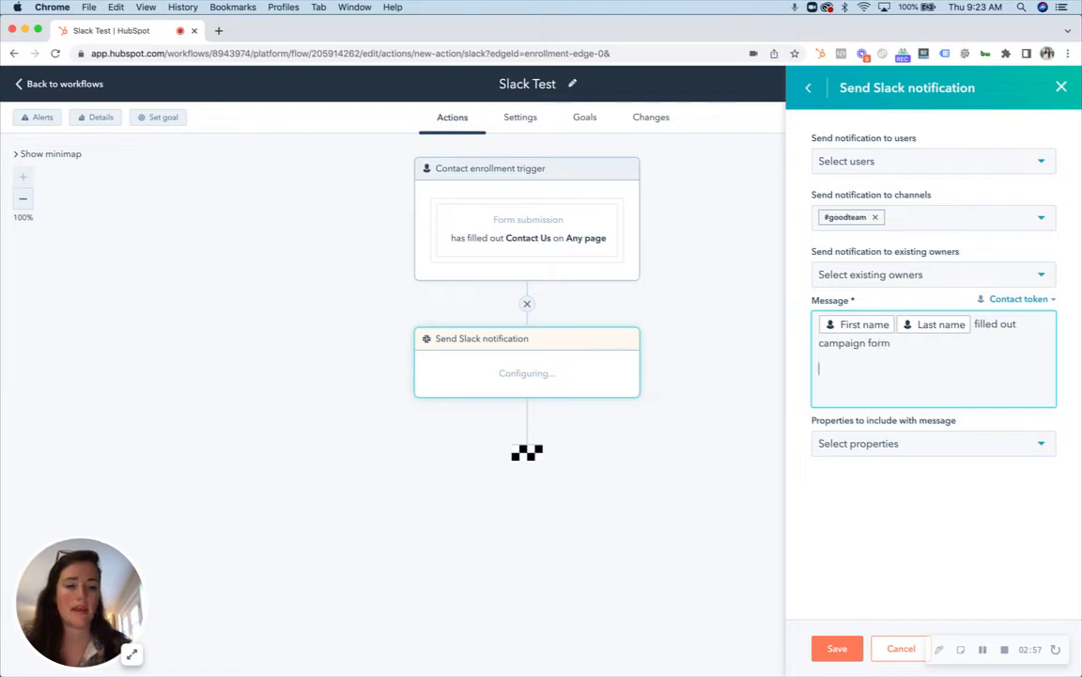
pyautogui.write('source:')
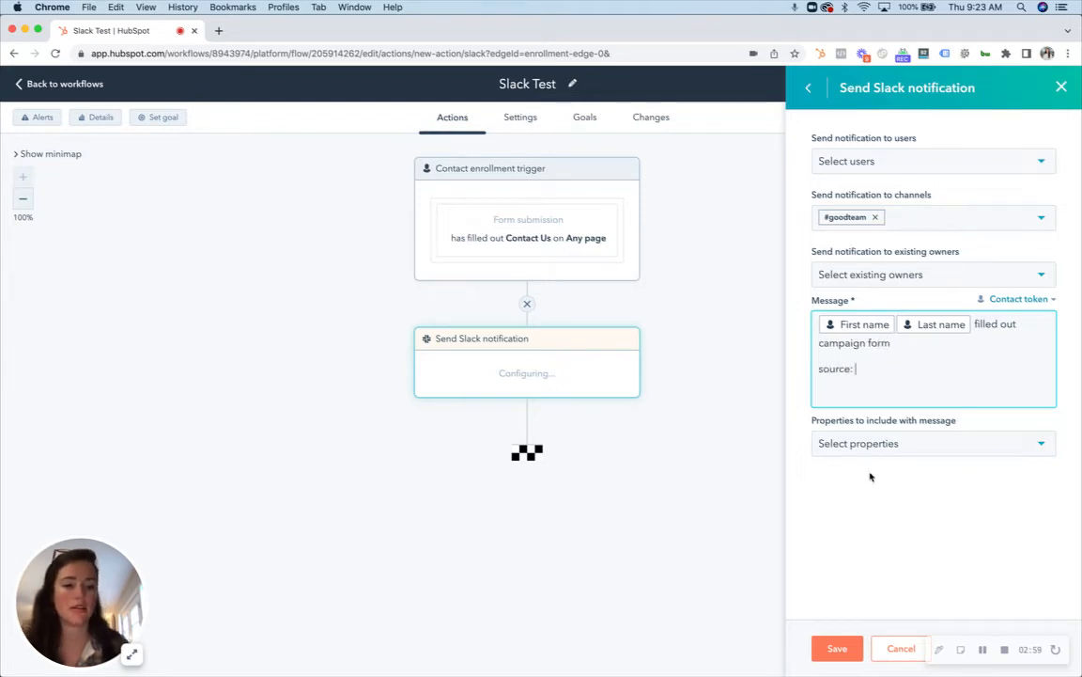
# Step: Add a new message line reading "source:" followed by the contact's Last touch converting campaign token
pyautogui.click(1015, 300)
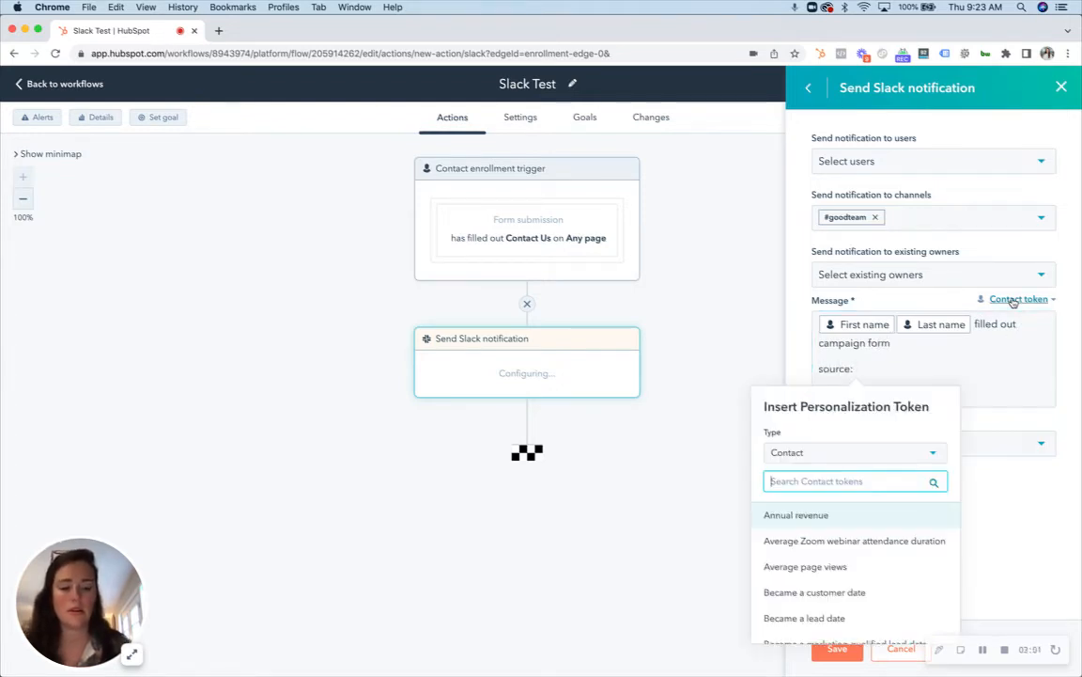
pyautogui.write('conver')
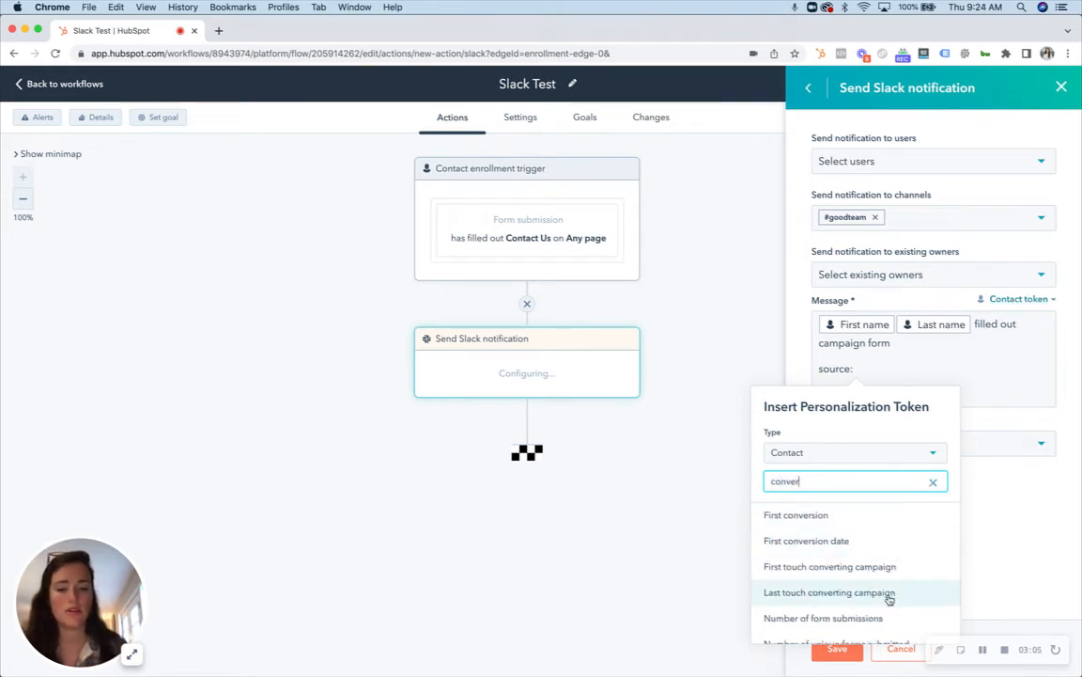
pyautogui.scroll(-1, 893, 598)
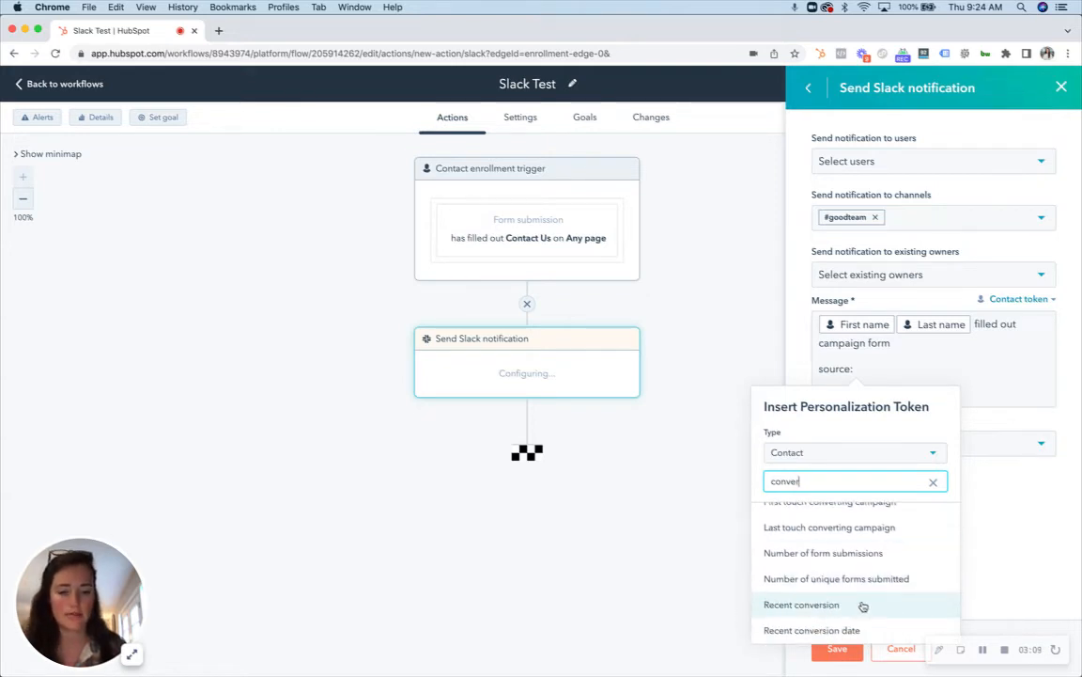
pyautogui.scroll(1, 891, 604)
pyautogui.click(853, 591)
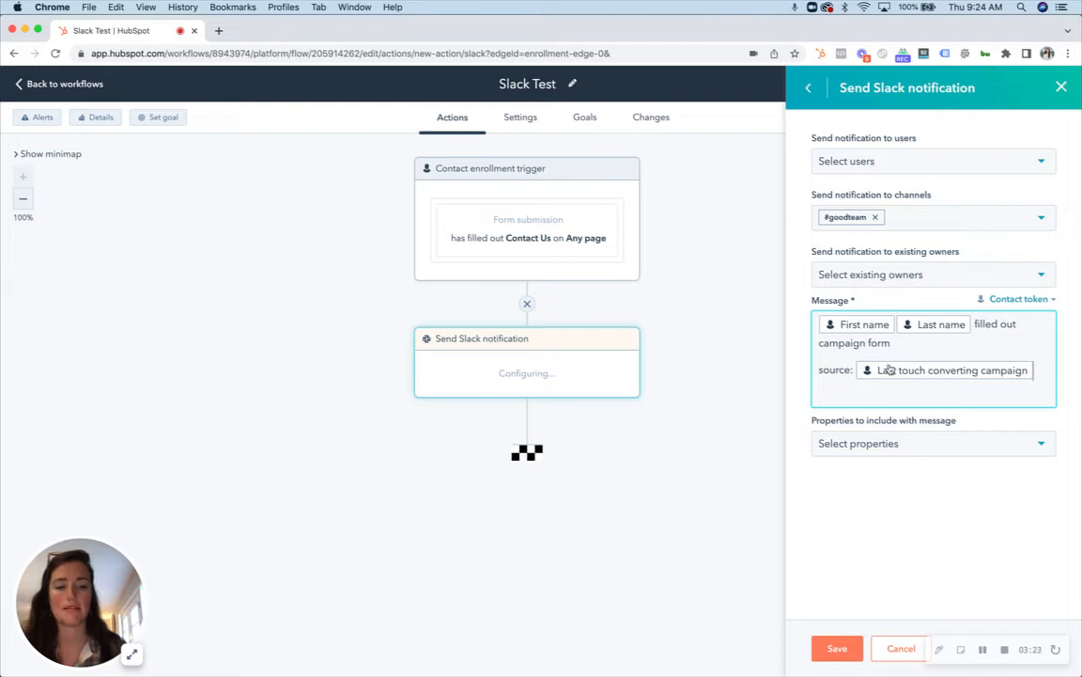
# Step: Include the property Date of last meeting booked in meetings tool with the message and save the Slack notification action
pyautogui.click(909, 446)
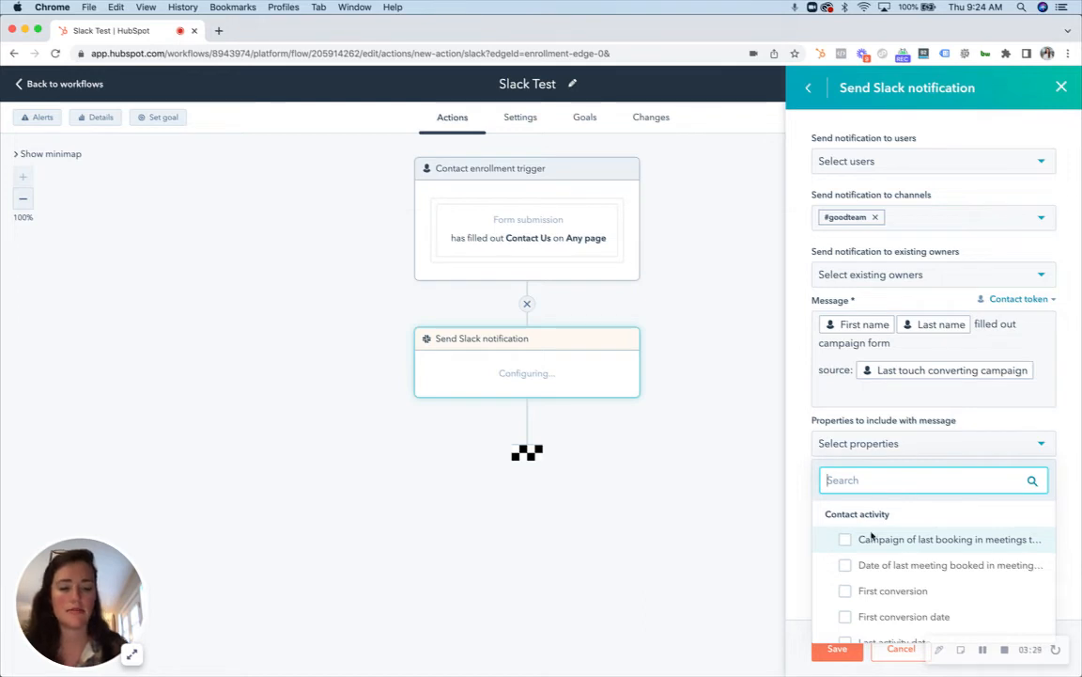
pyautogui.click(893, 565)
pyautogui.click(960, 420)
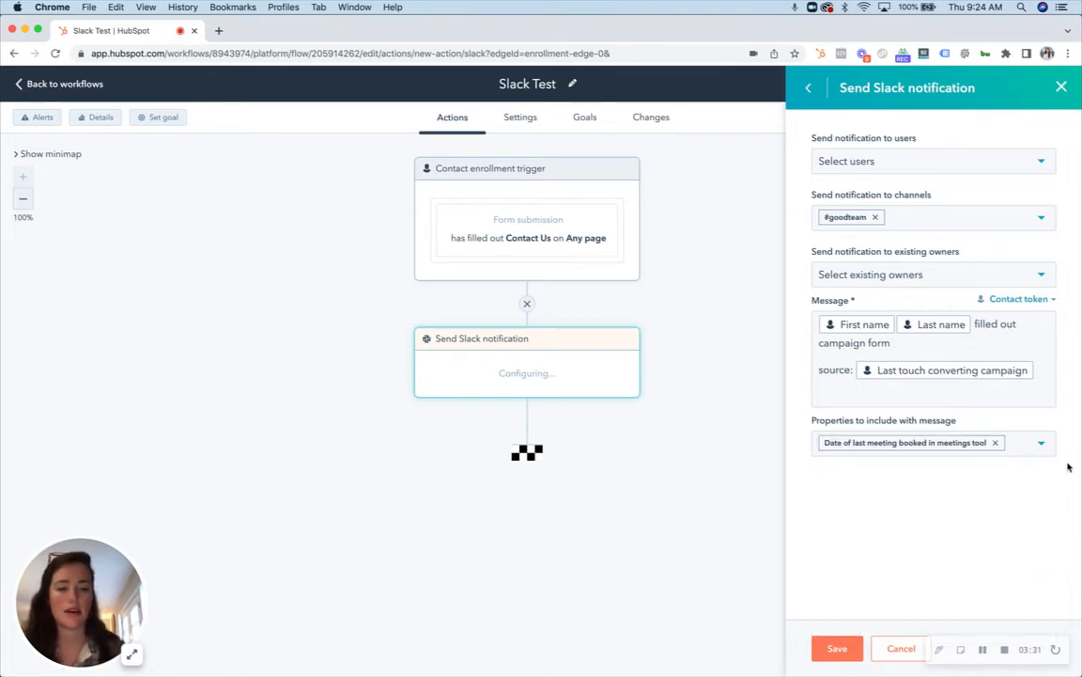
pyautogui.click(847, 648)
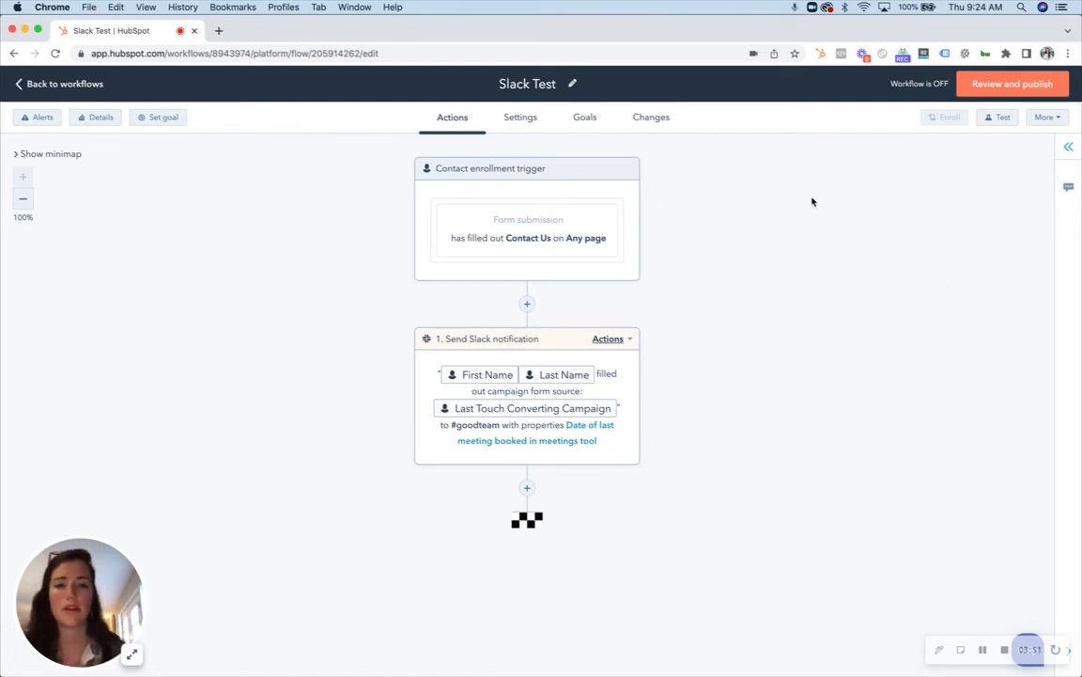
# Step: Allow contacts to re-enroll in the workflow whenever they fill out Contact Us on any page, and save the enrollment trigger
pyautogui.click(579, 177)
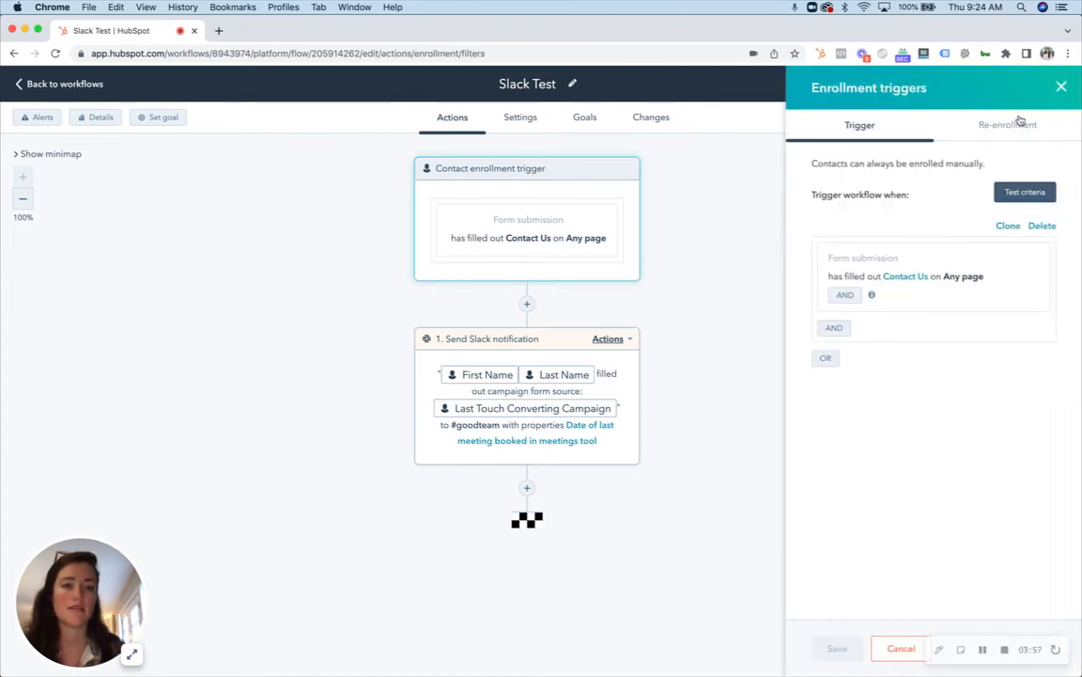
pyautogui.click(1013, 123)
pyautogui.click(819, 164)
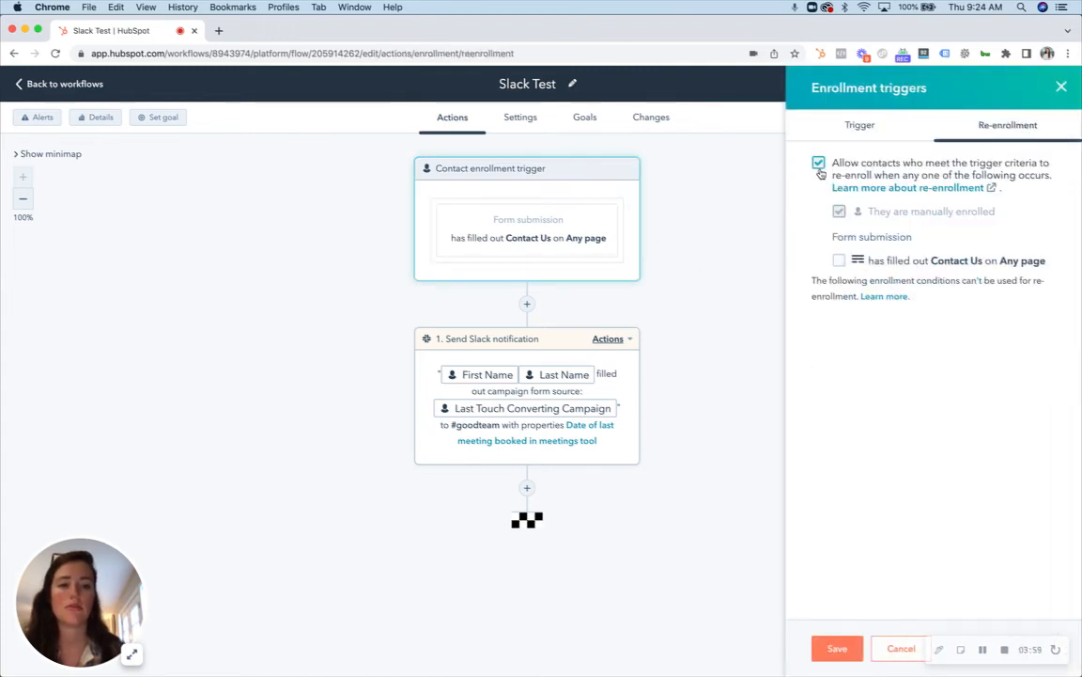
pyautogui.click(839, 261)
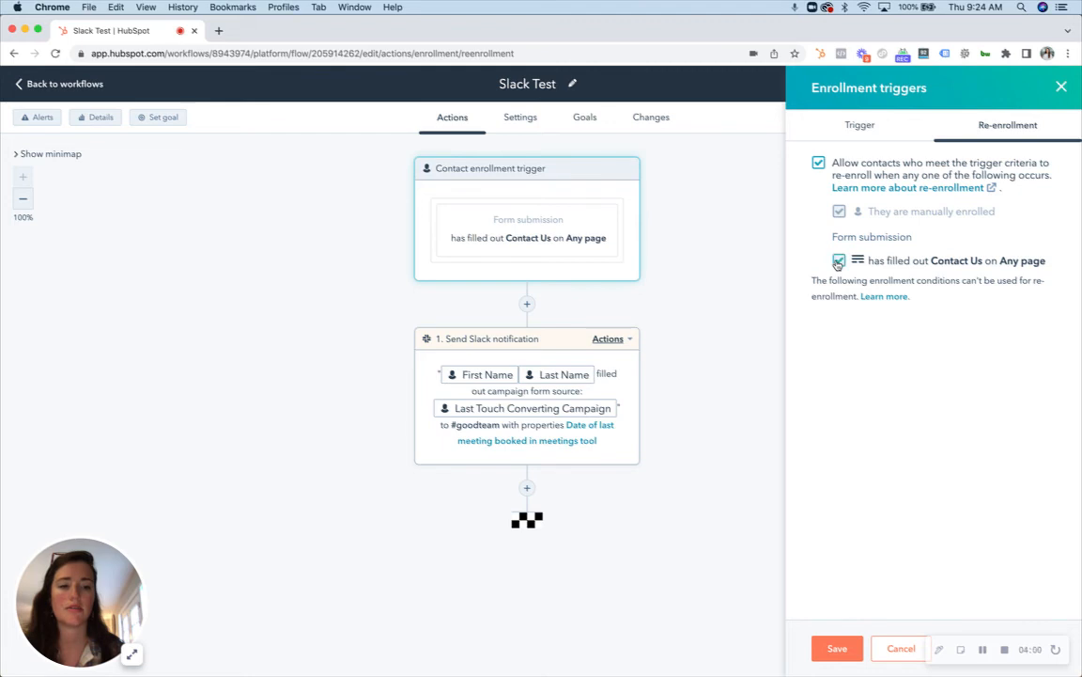
pyautogui.click(836, 651)
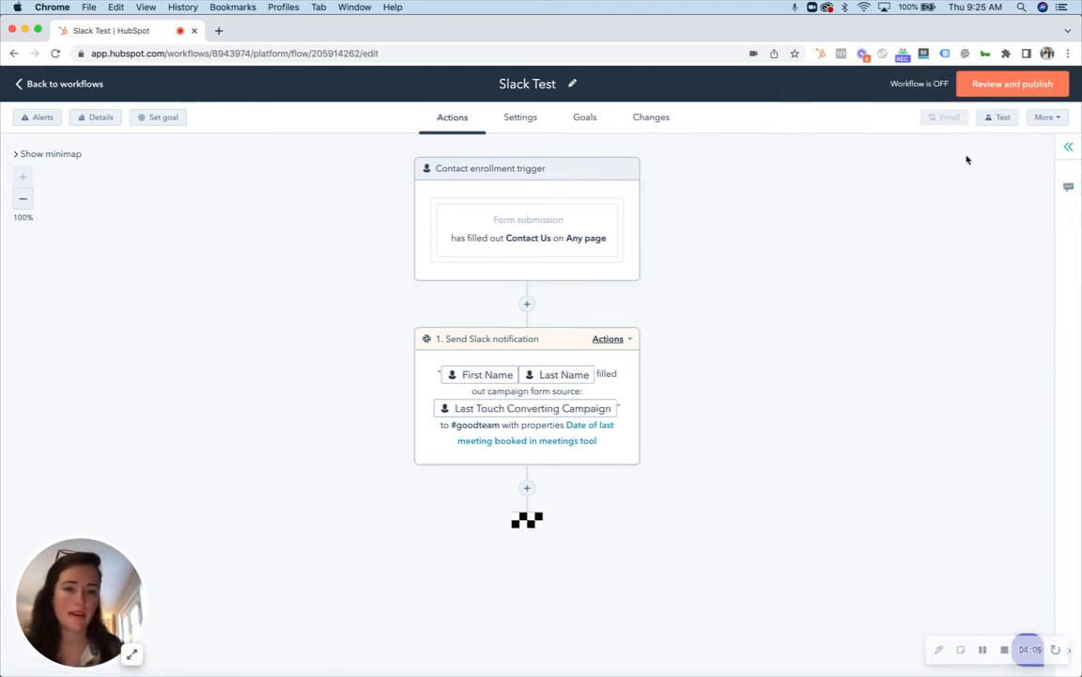